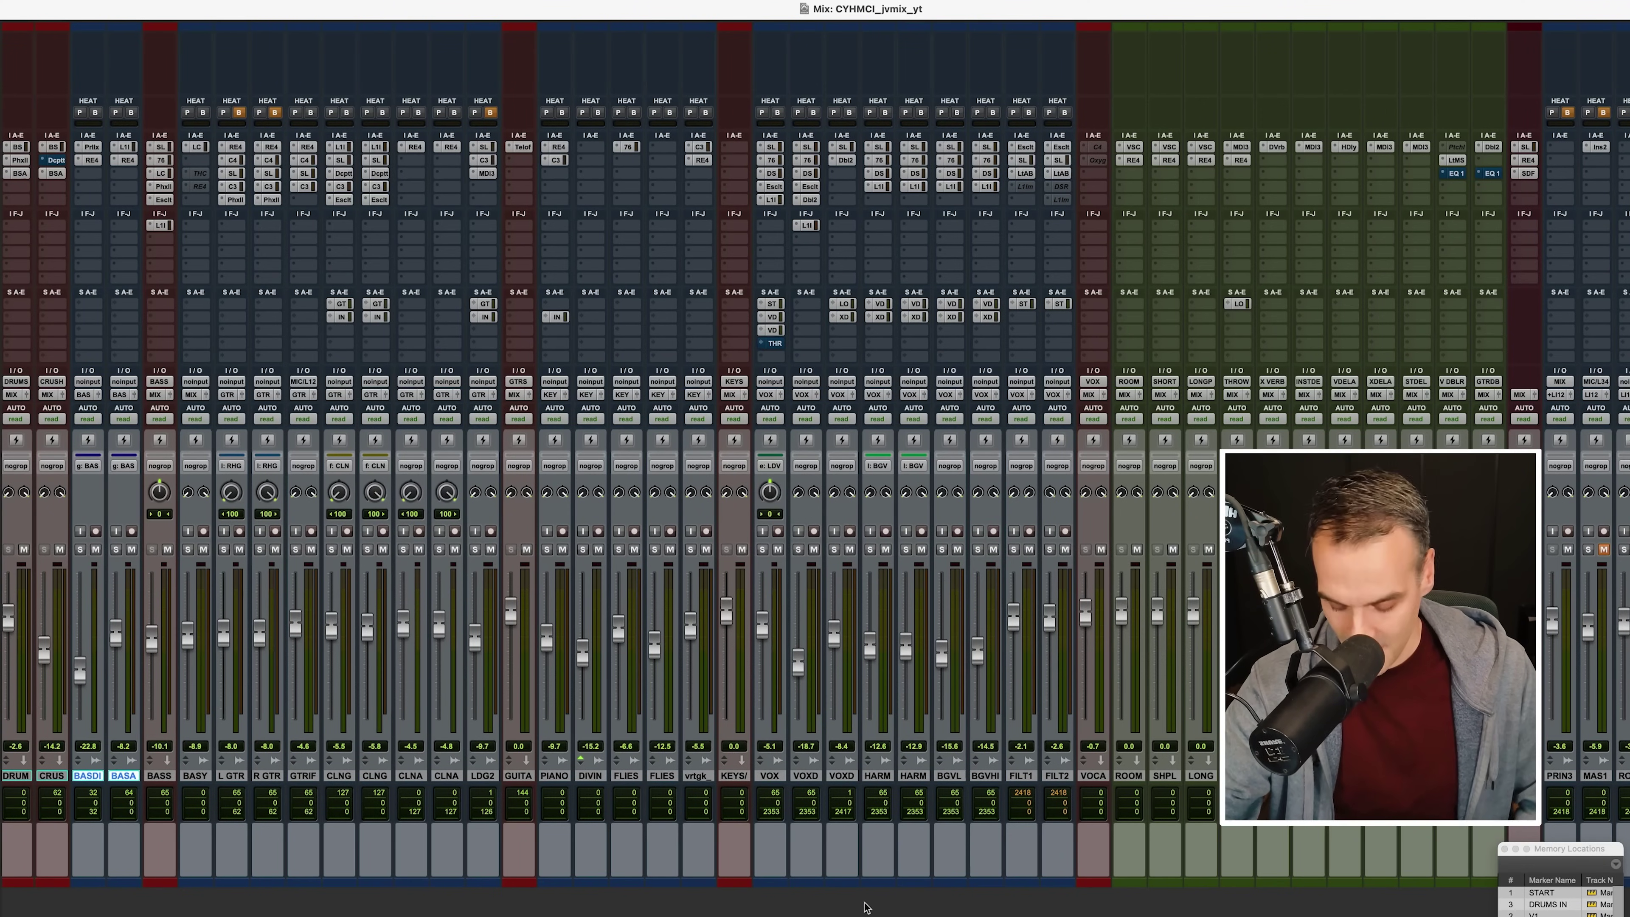
Play back the mix to hear the drums and mute the snare sample track (SNSA).
{"action": "key", "text": "space"}
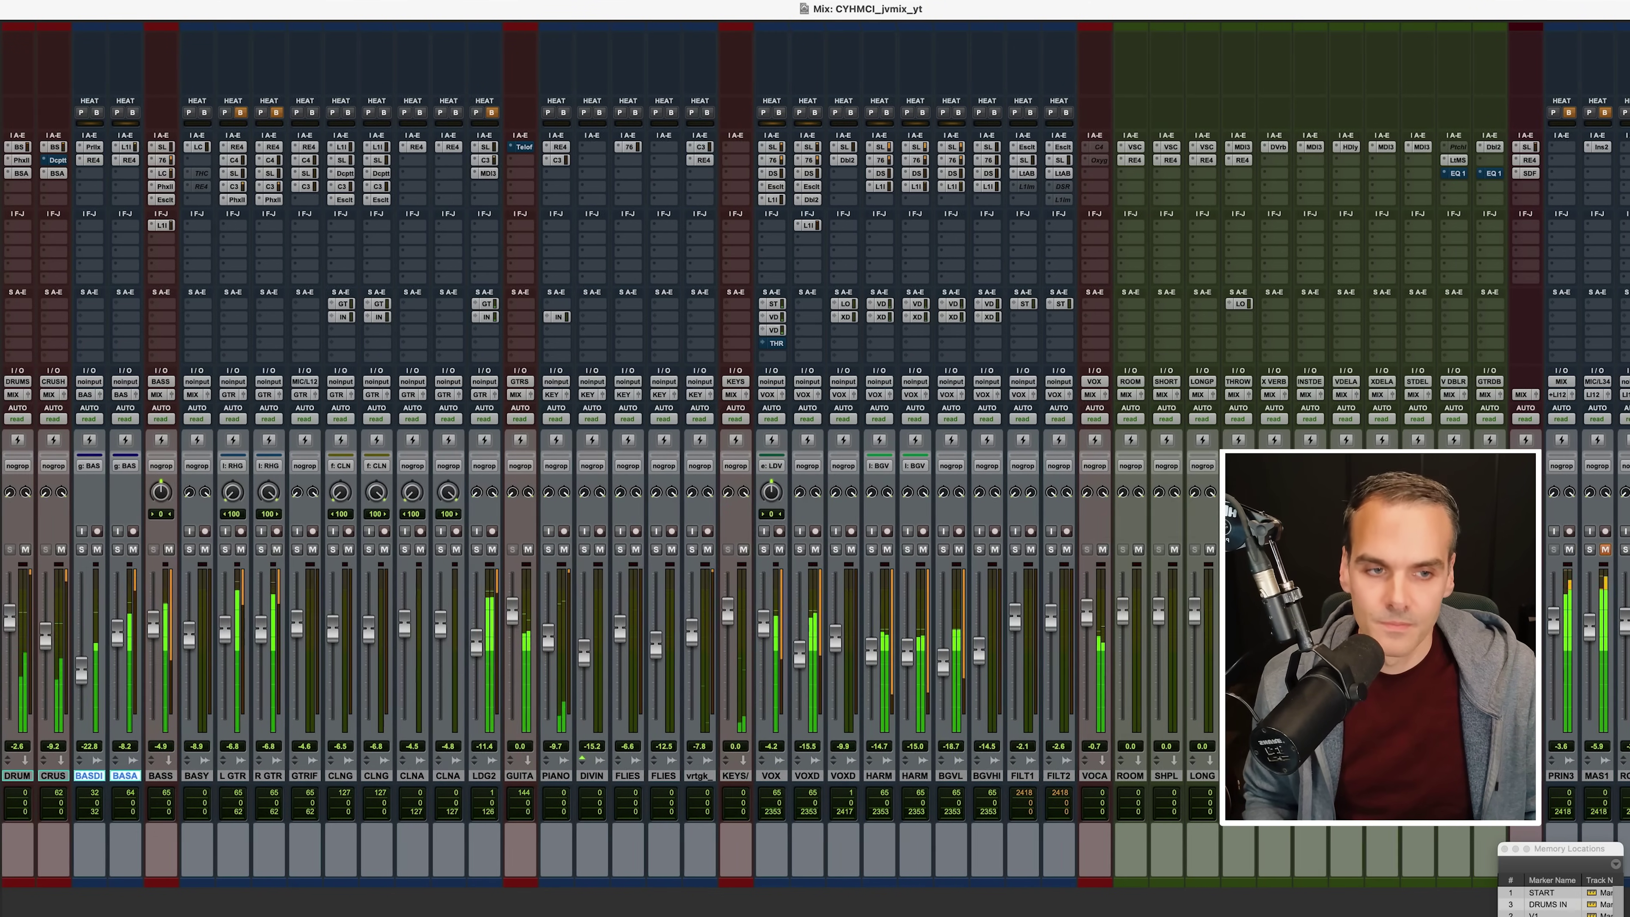
{"action": "scroll", "coordinate": [815, 455], "scroll_direction": "left", "scroll_amount": 2}
{"action": "scroll", "coordinate": [815, 456], "scroll_direction": "left", "scroll_amount": 15}
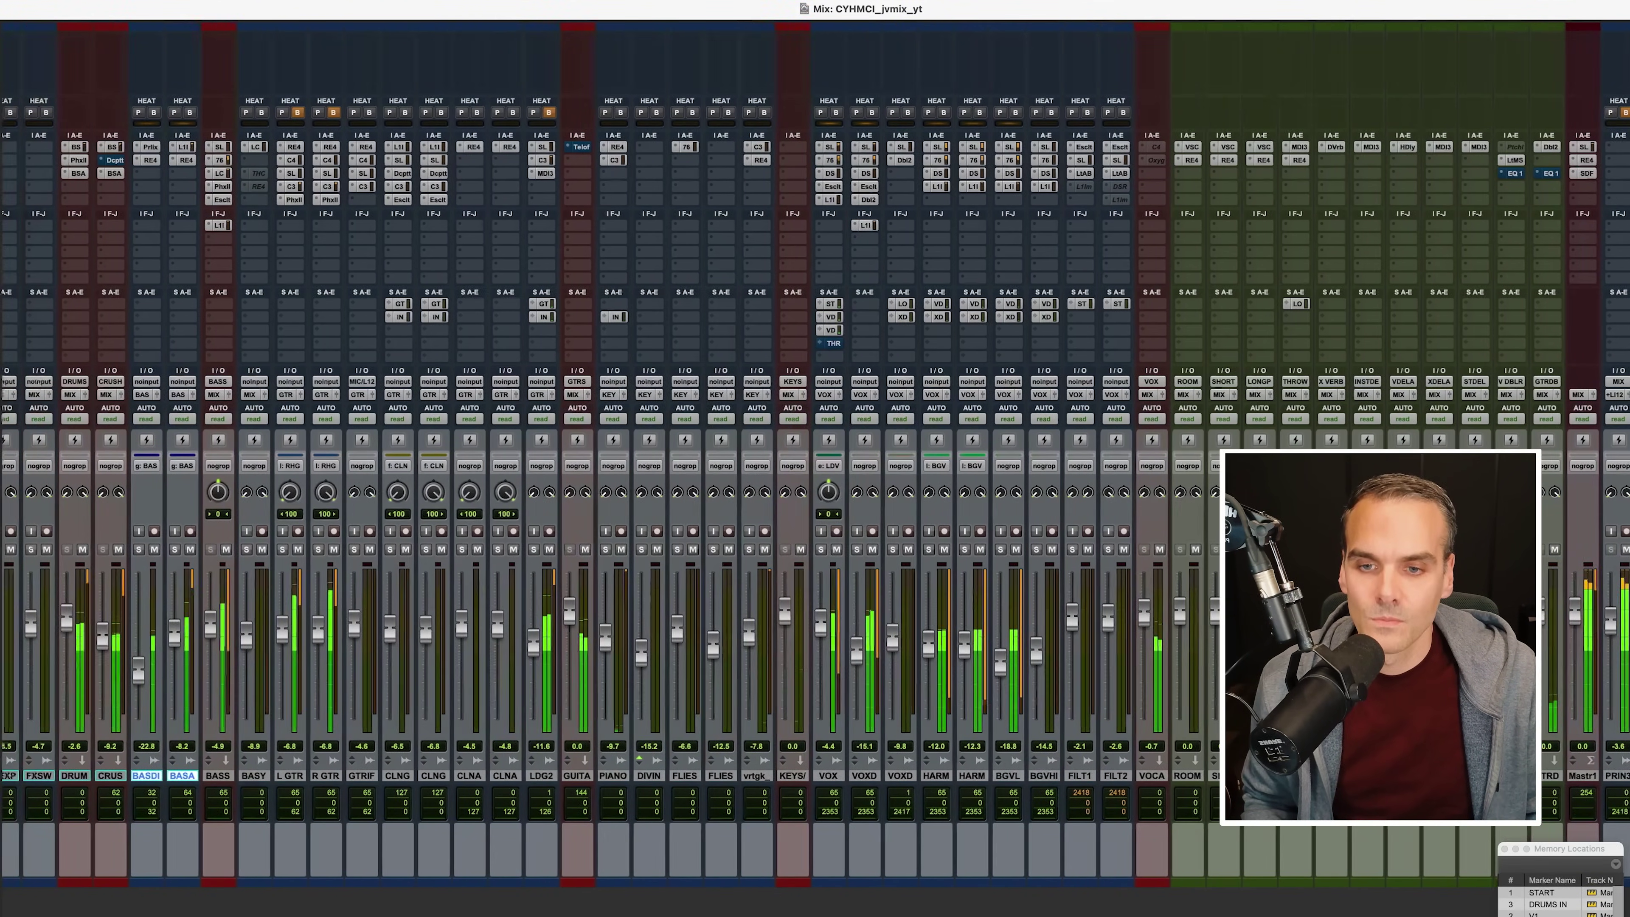
{"action": "scroll", "coordinate": [815, 455], "scroll_direction": "left", "scroll_amount": 3}
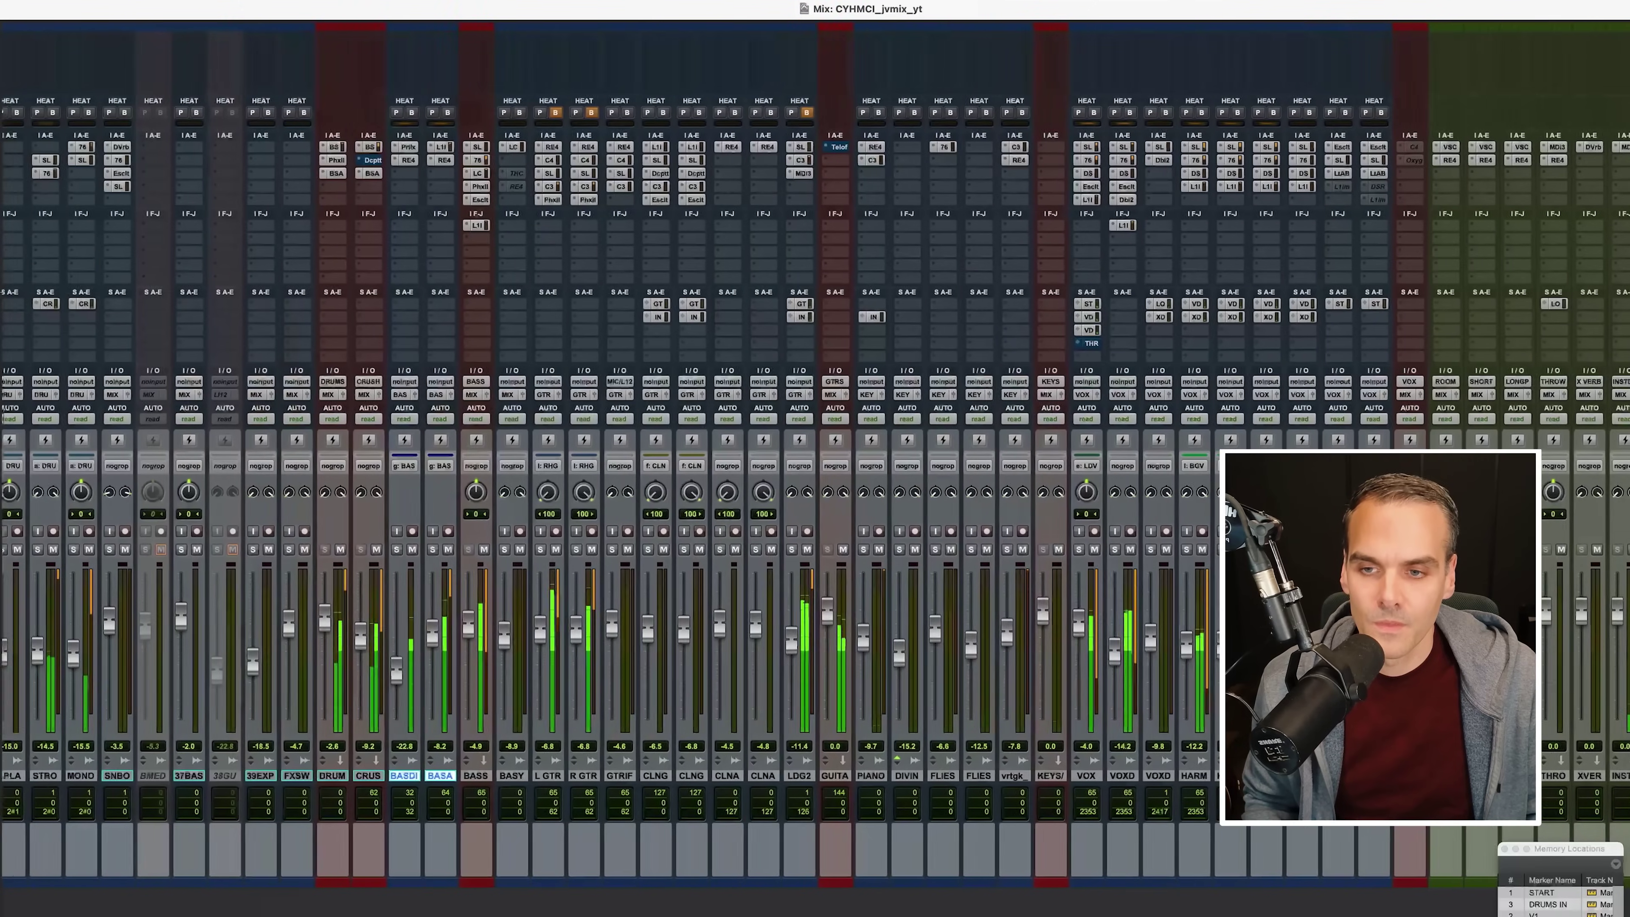
{"action": "scroll", "coordinate": [815, 456], "scroll_direction": "right", "scroll_amount": 12}
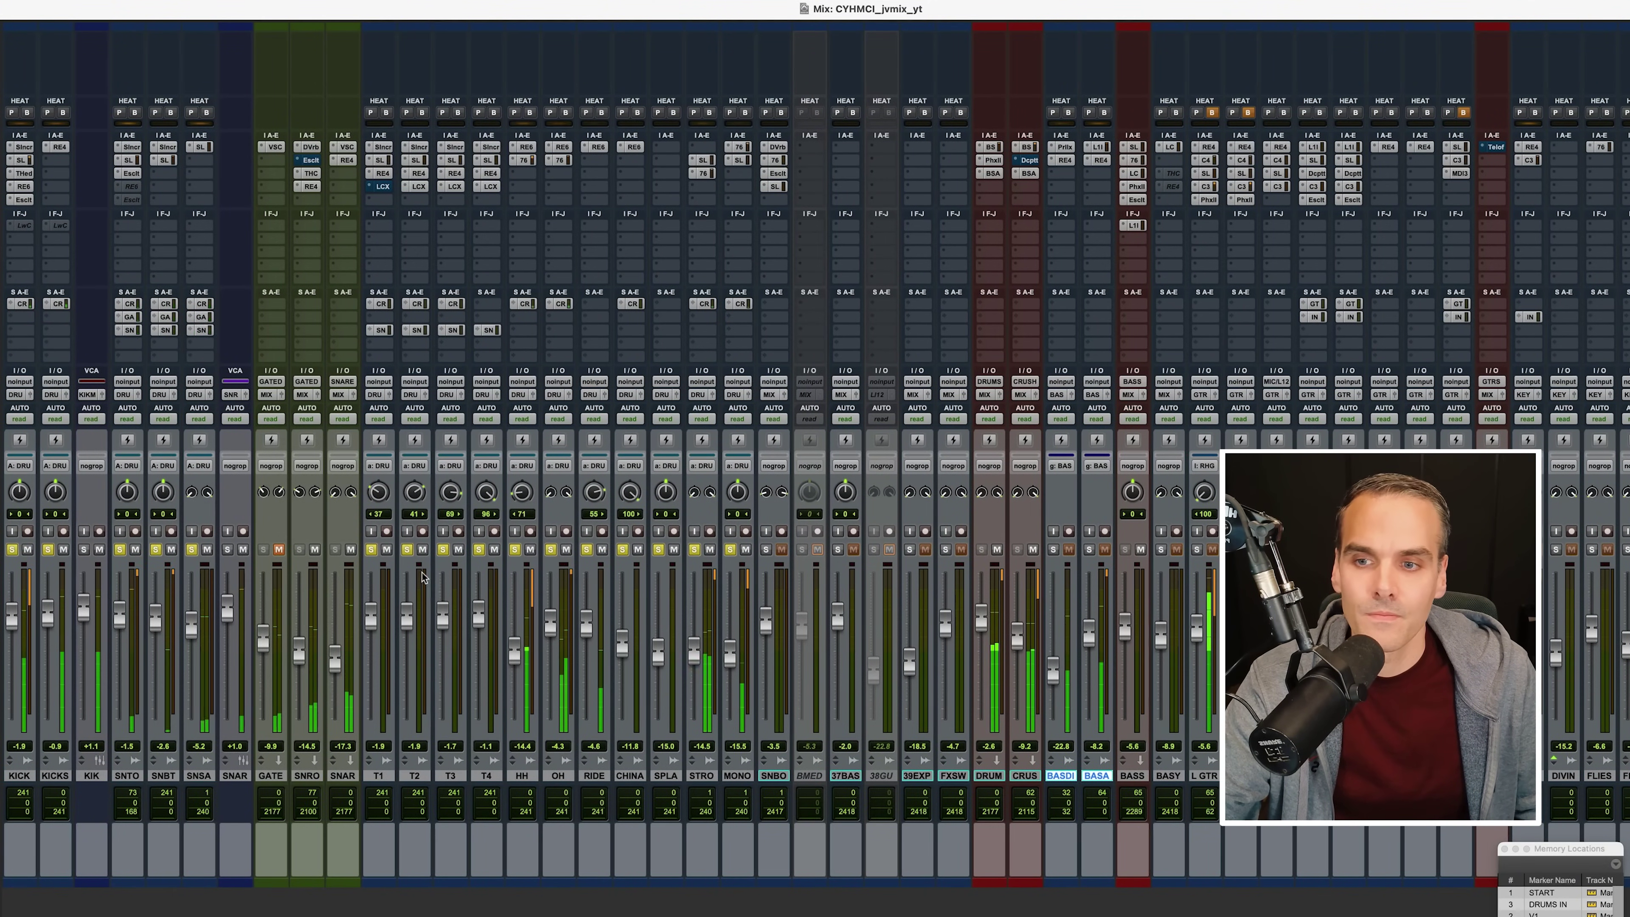
{"action": "left_click", "coordinate": [207, 550]}
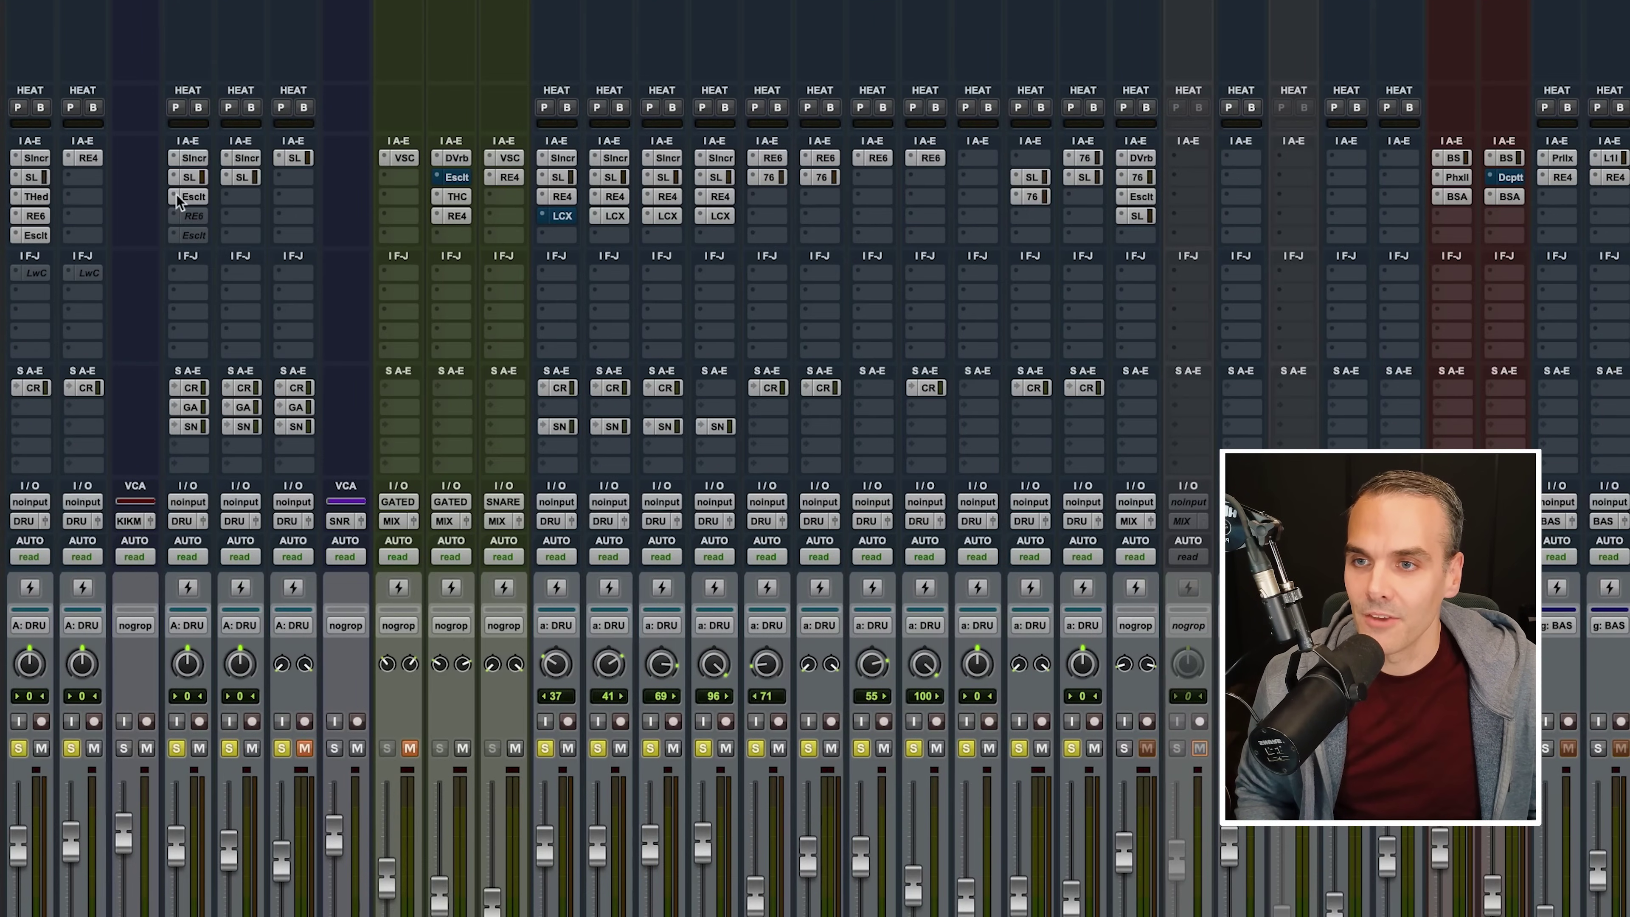
Remove all the insert plug-ins from the snare top track, leaving its sends in place.
{"action": "left_click", "coordinate": [175, 238]}
{"action": "left_click", "coordinate": [186, 160]}
{"action": "left_click", "coordinate": [174, 219]}
{"action": "left_click", "coordinate": [180, 146]}
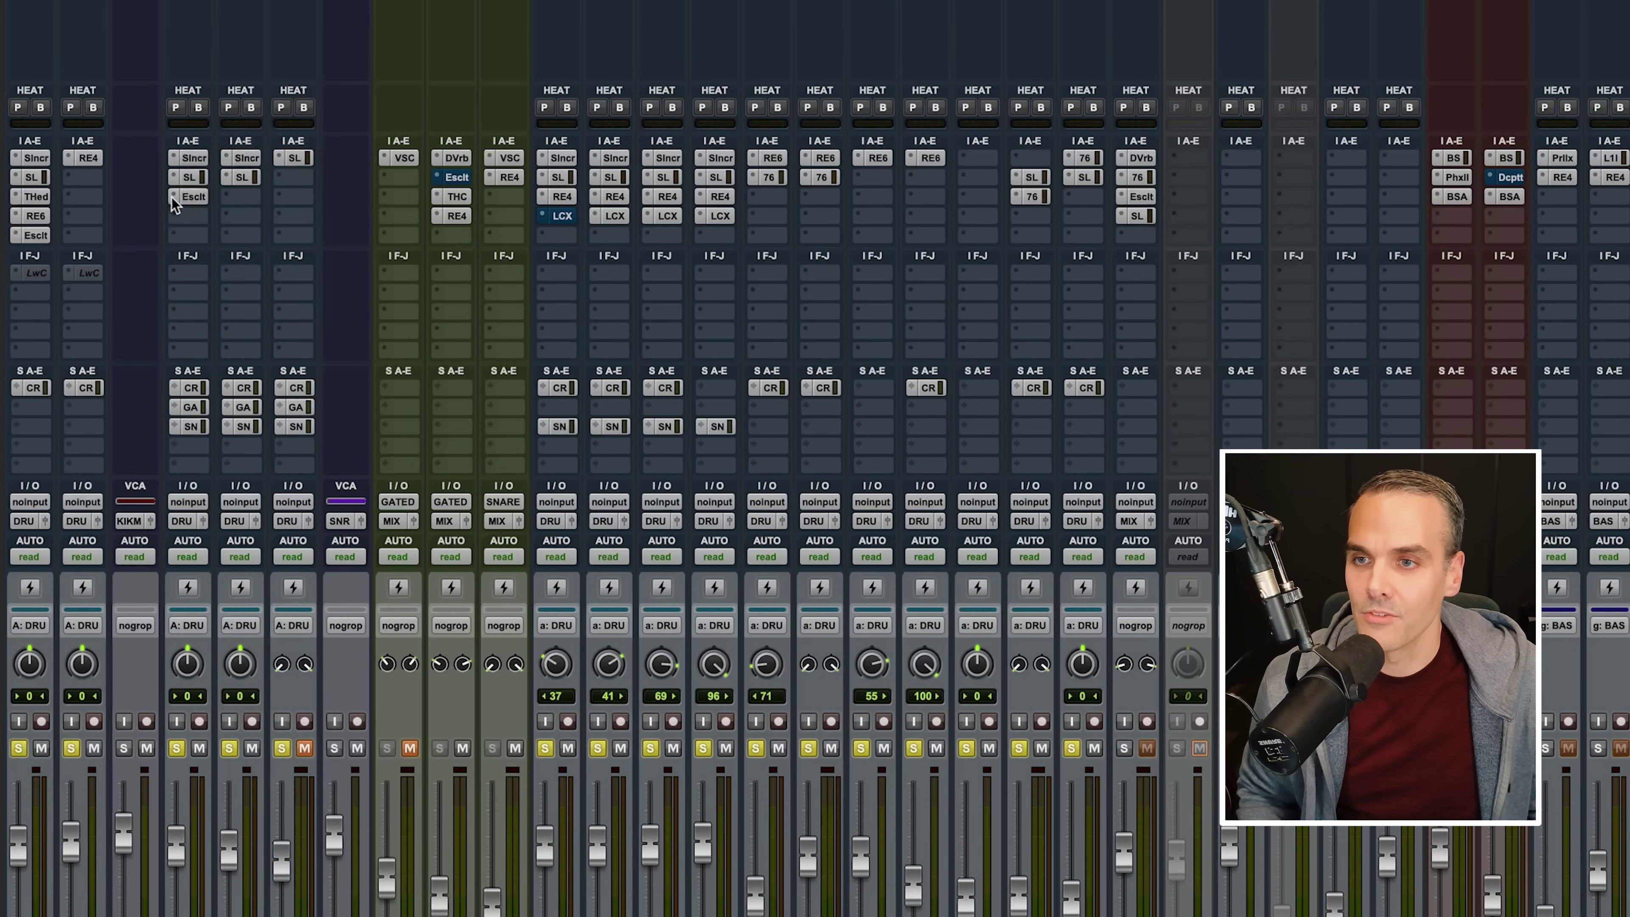
{"action": "left_click", "coordinate": [172, 201]}
{"action": "left_click", "coordinate": [193, 127]}
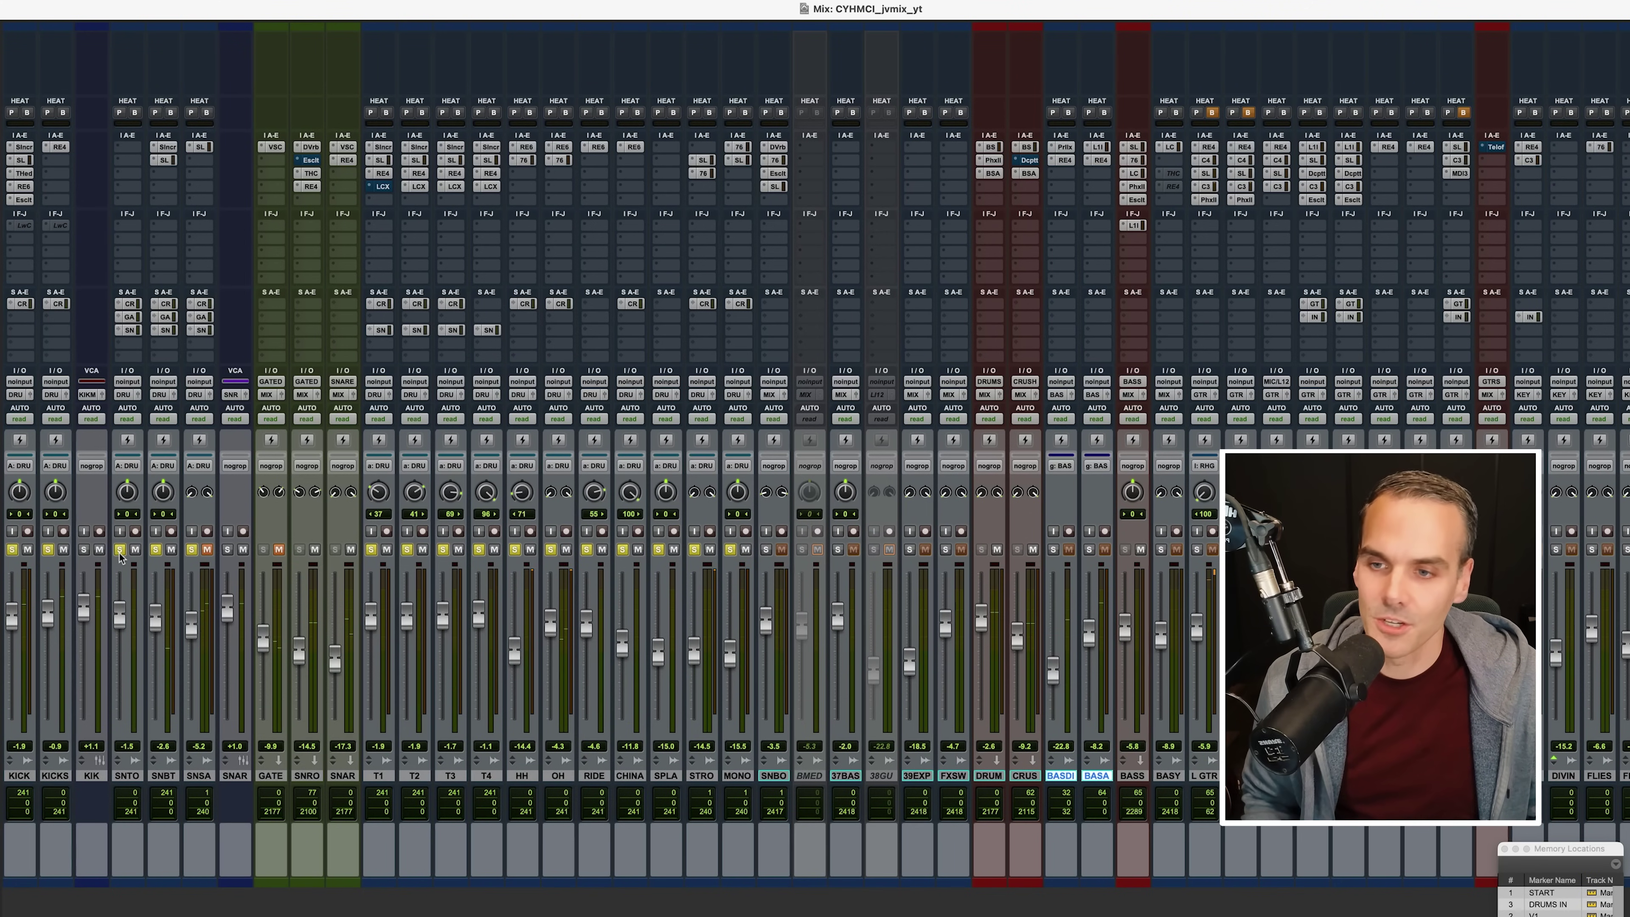
Solo only the snare top track during playback and load the Silencer plug-in in its first insert slot.
{"action": "key", "text": "space"}
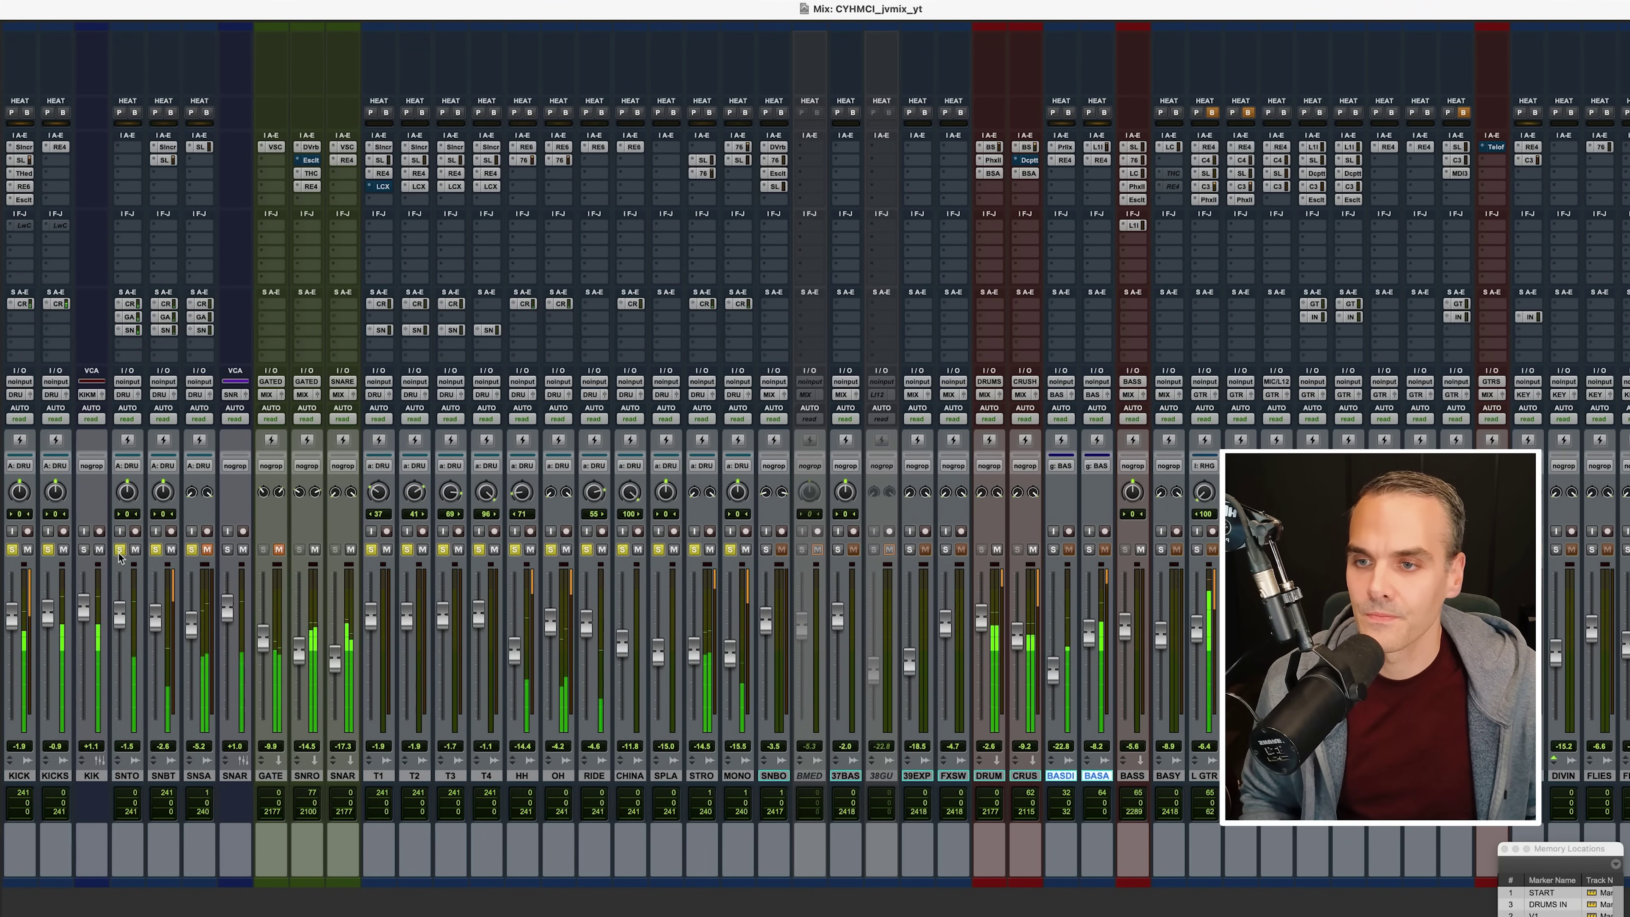
{"action": "left_click", "coordinate": [120, 550], "text": "super"}
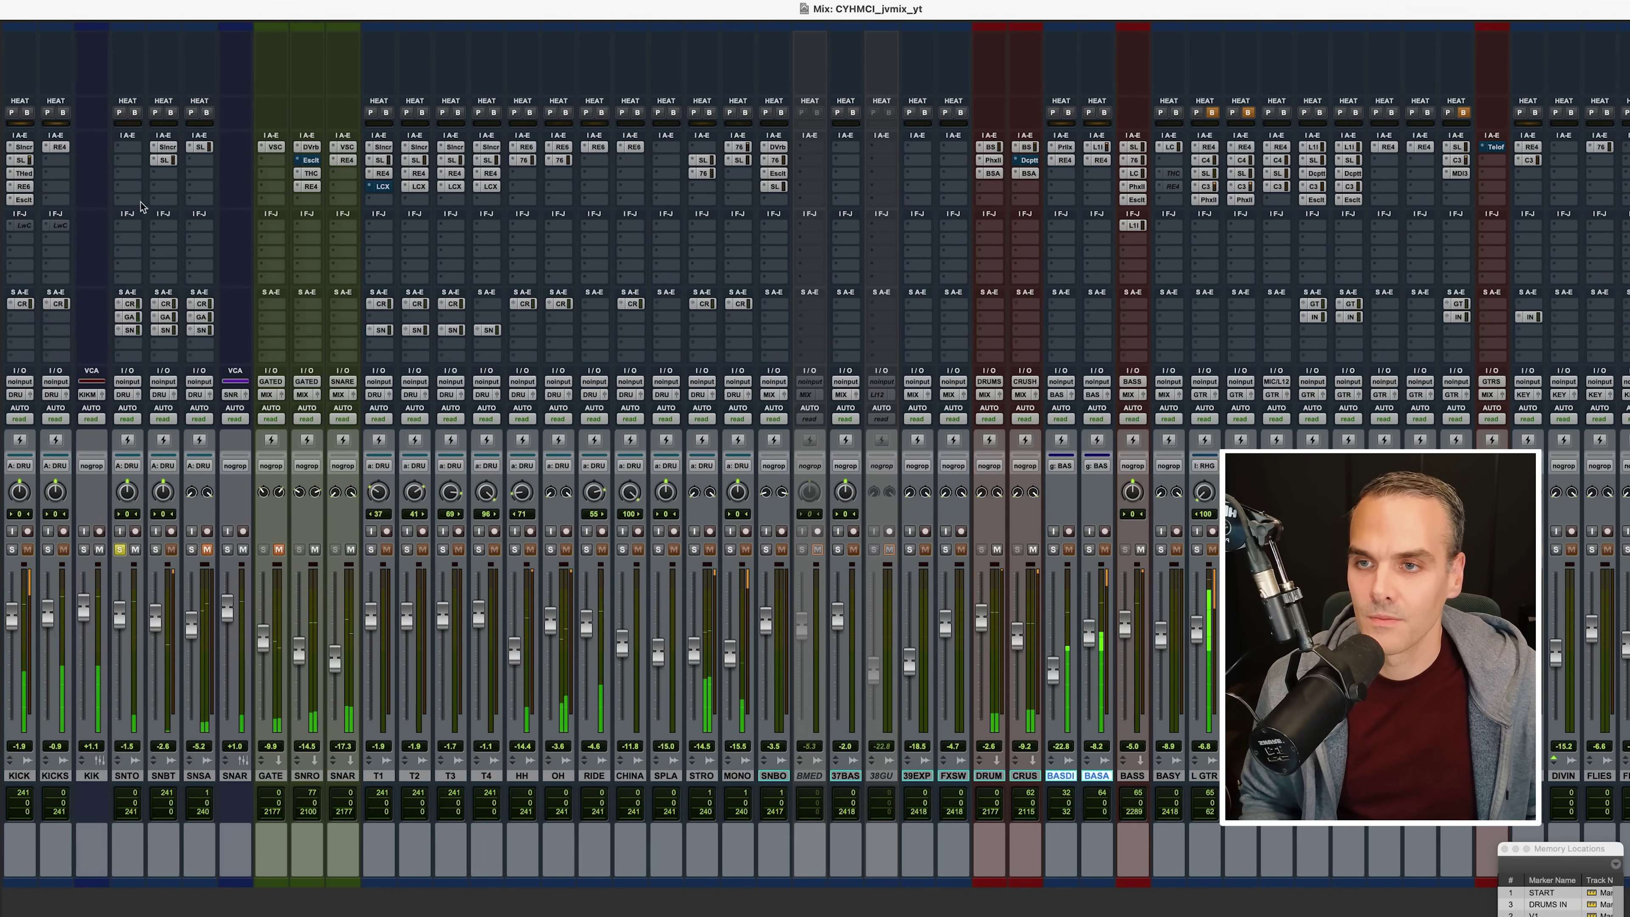
{"action": "left_click", "coordinate": [137, 155]}
{"action": "mouse_move", "coordinate": [182, 152]}
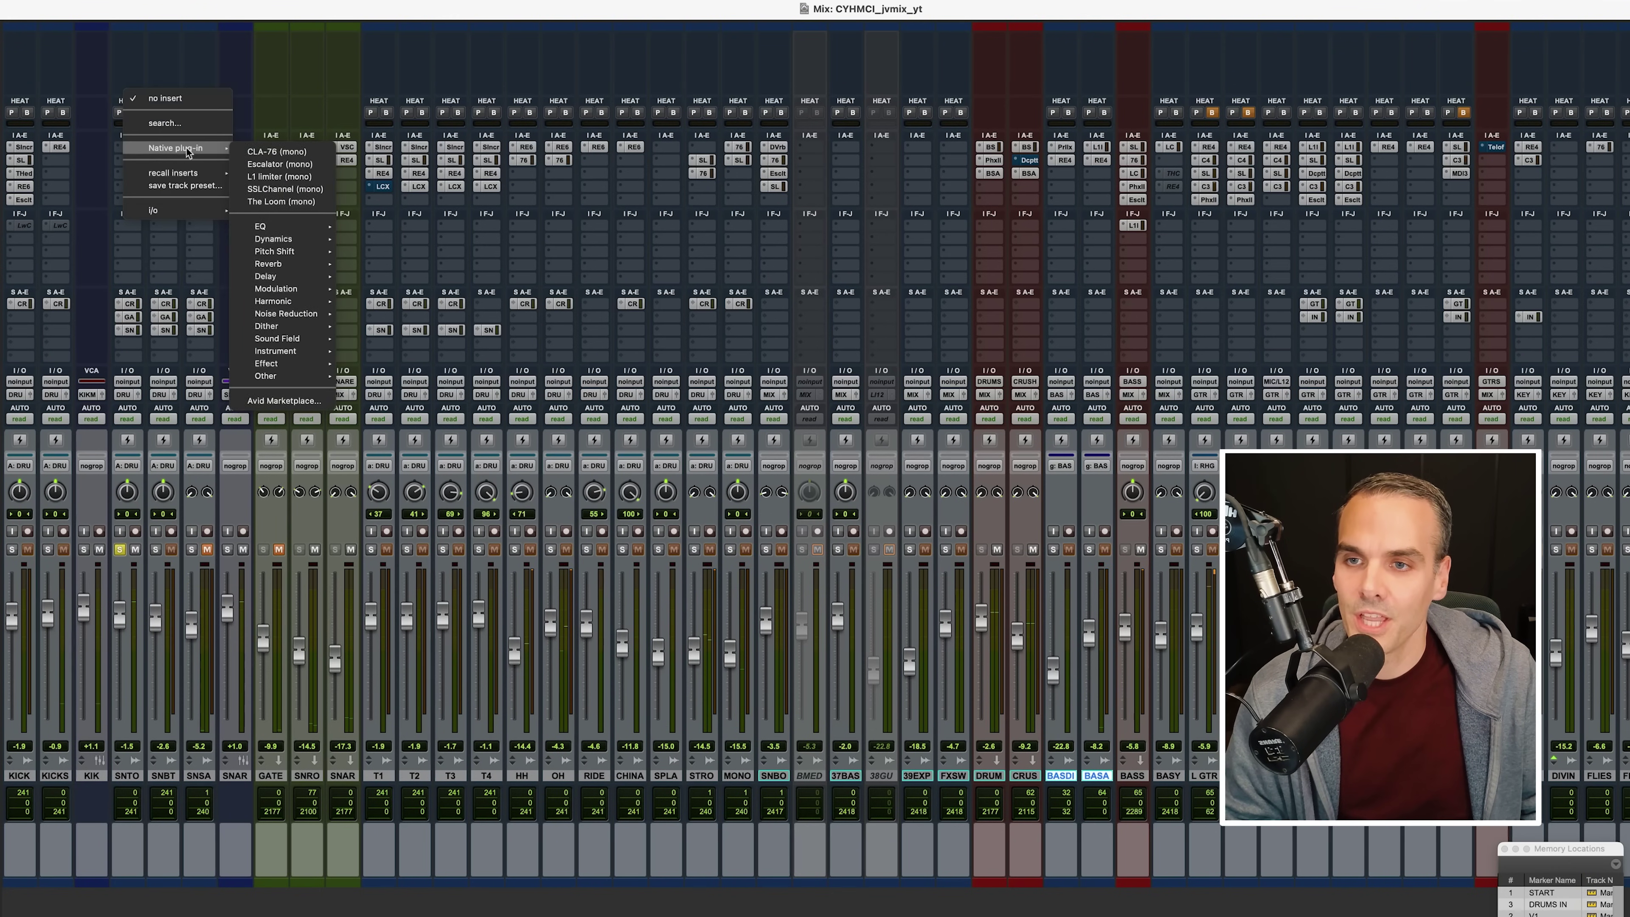
{"action": "mouse_move", "coordinate": [273, 238]}
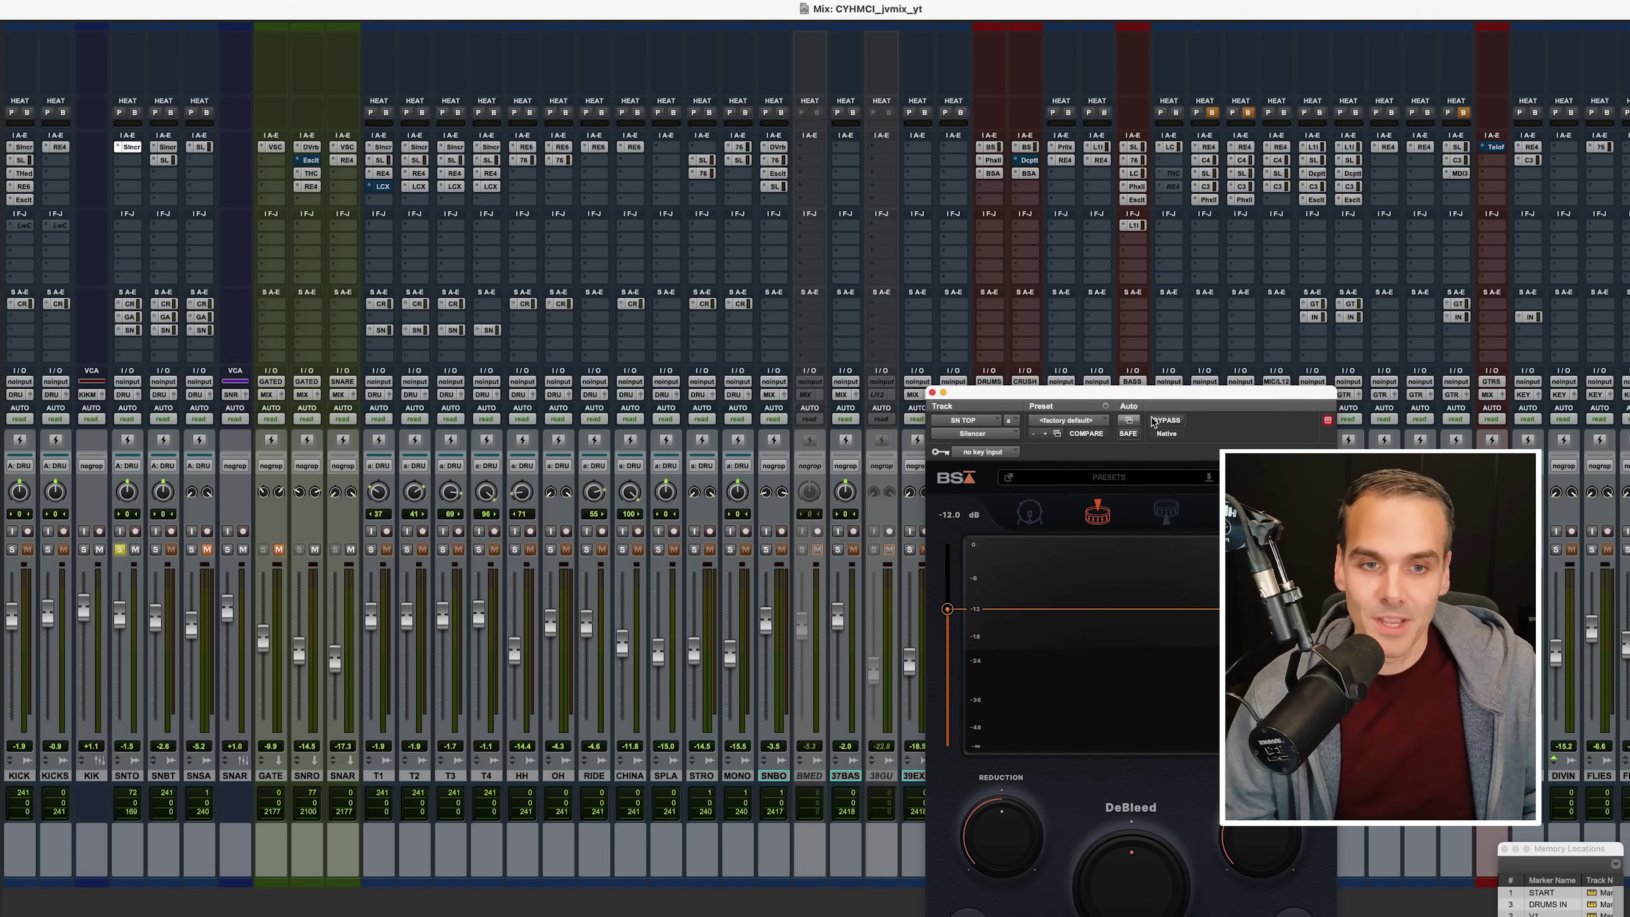
{"action": "left_click_drag", "start_coordinate": [1163, 394], "coordinate": [733, 71]}
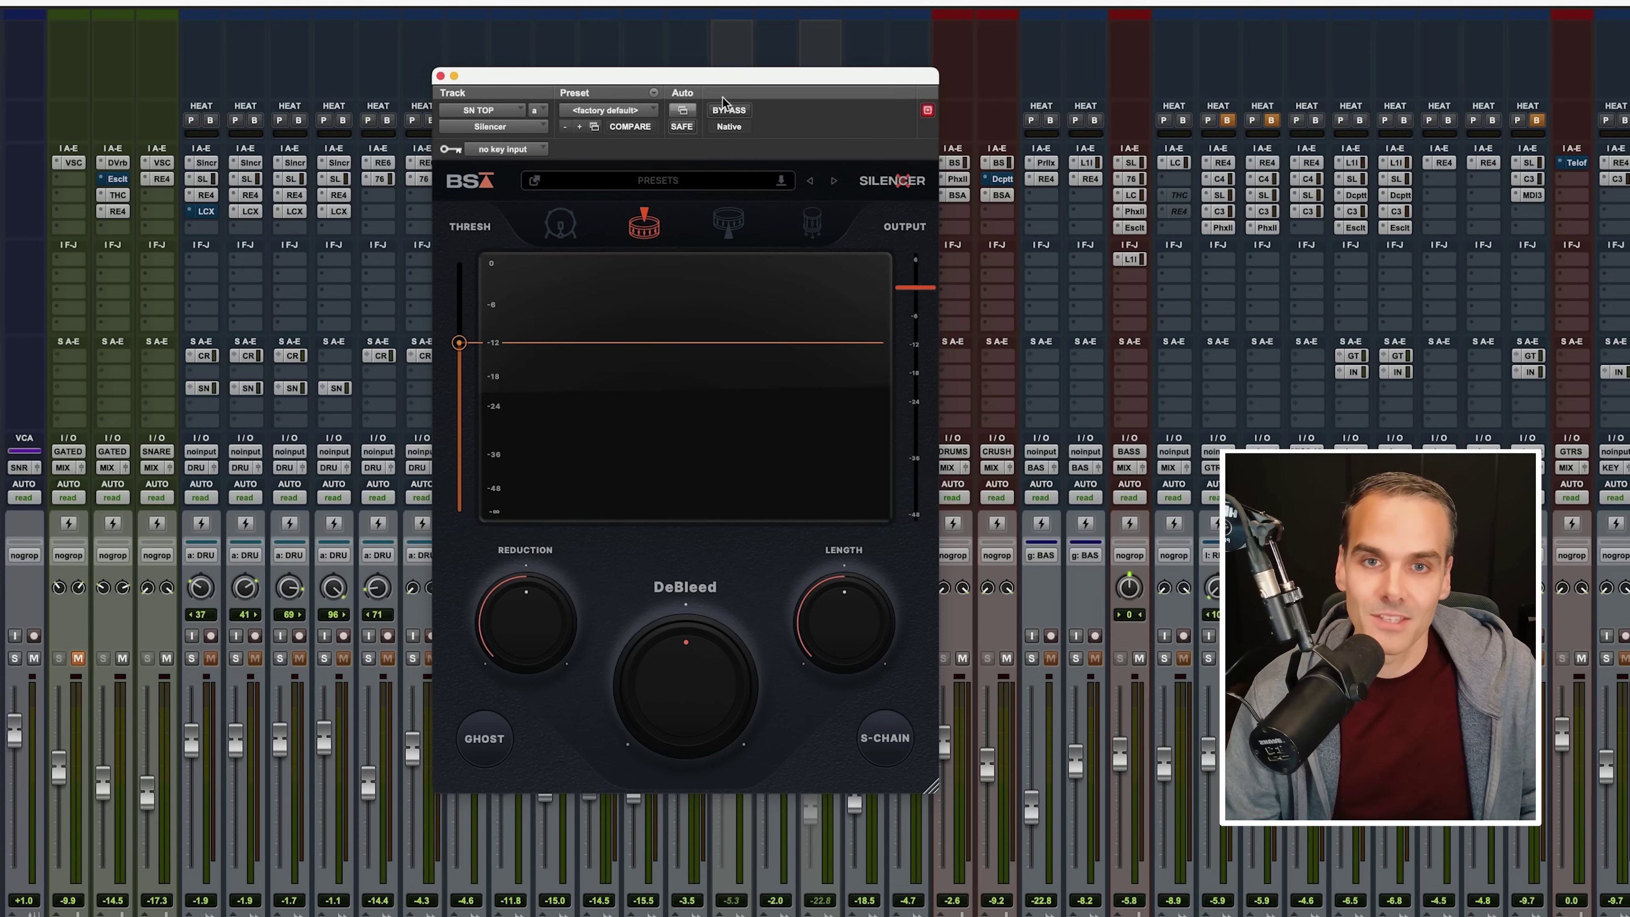
{"action": "left_click_drag", "start_coordinate": [695, 83], "coordinate": [622, 67]}
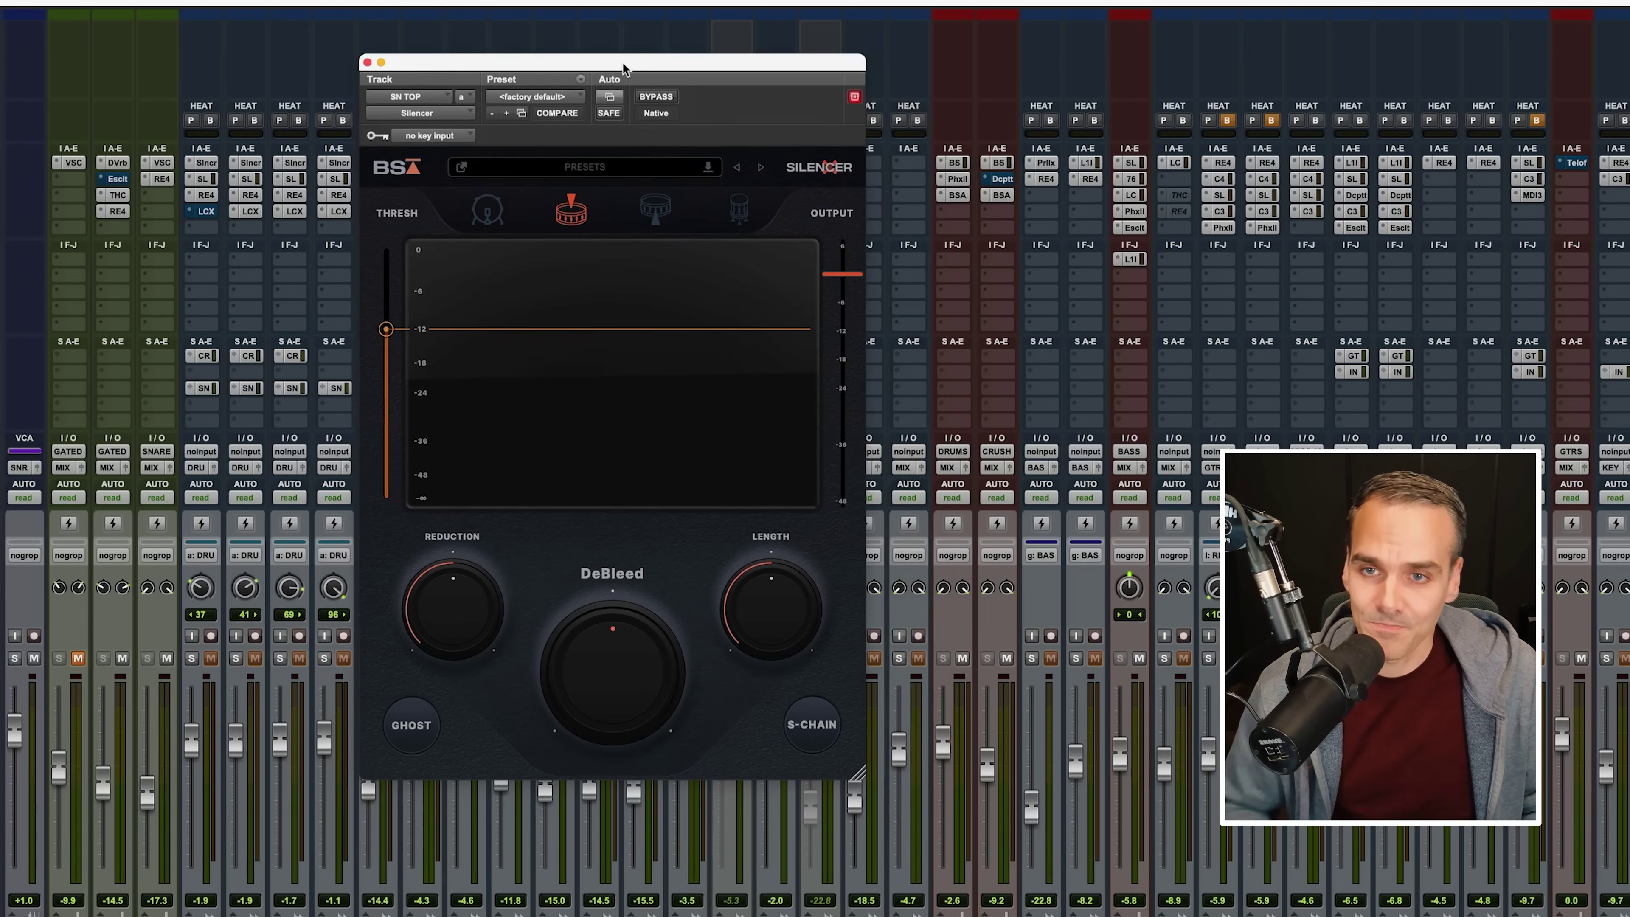
Lower the Silencer threshold to about -16.4 dB during playback, compare the snare with the plug-in bypassed, and close its window.
{"action": "key", "text": "space"}
{"action": "left_click_drag", "start_coordinate": [386, 329], "coordinate": [390, 355]}
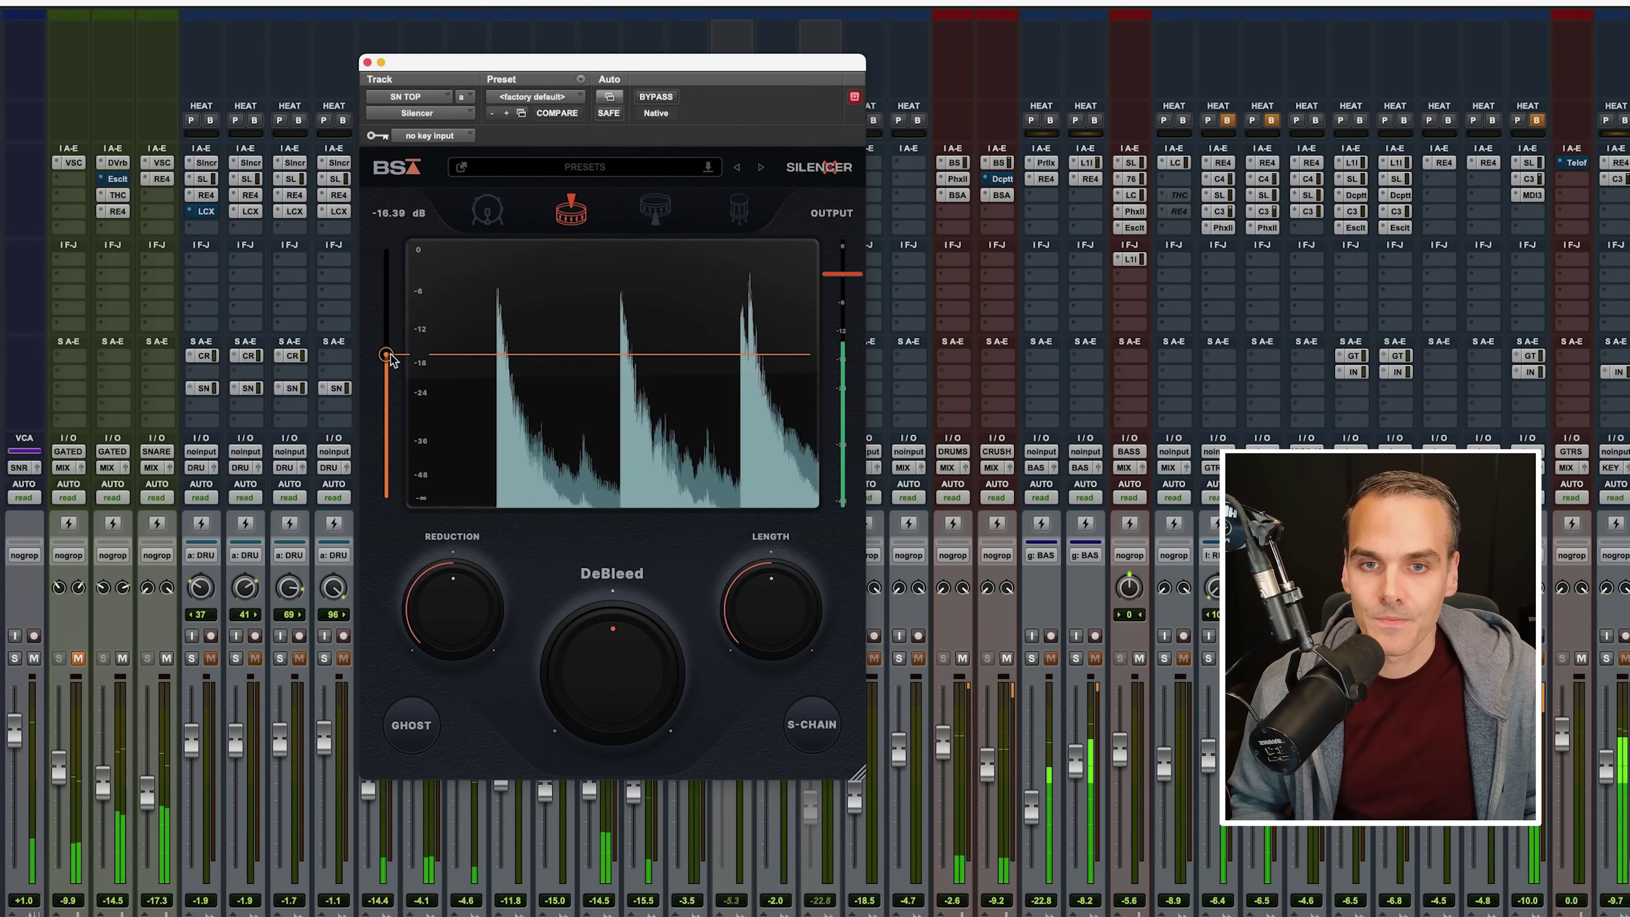
{"action": "left_click", "coordinate": [655, 96]}
{"action": "left_click", "coordinate": [655, 98]}
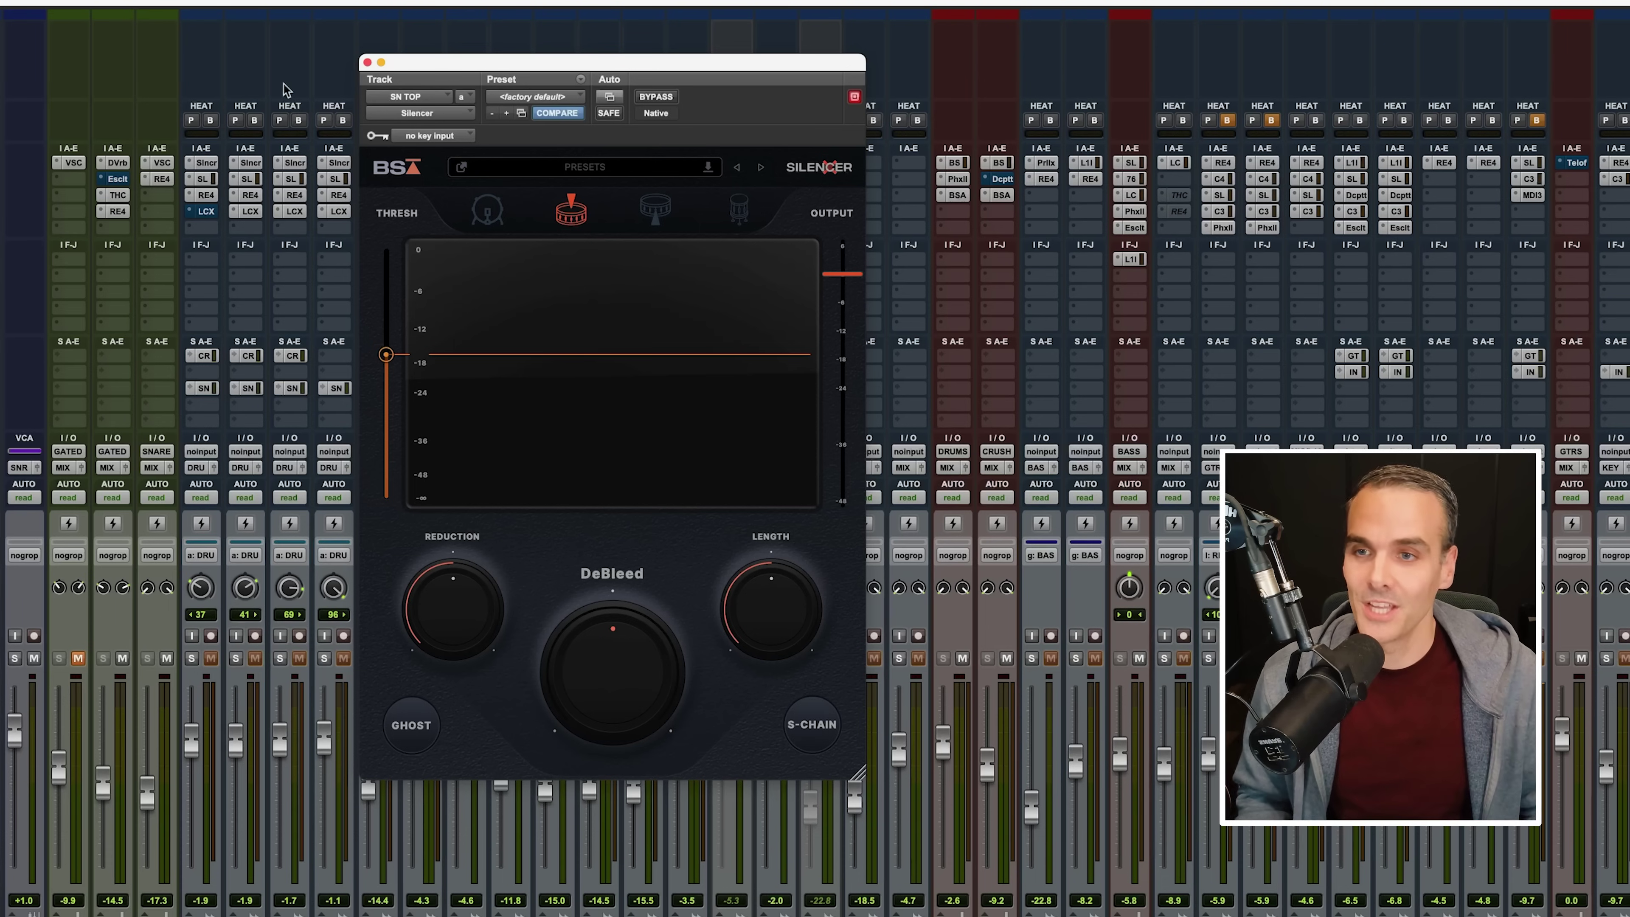
{"action": "key", "text": "super+w"}
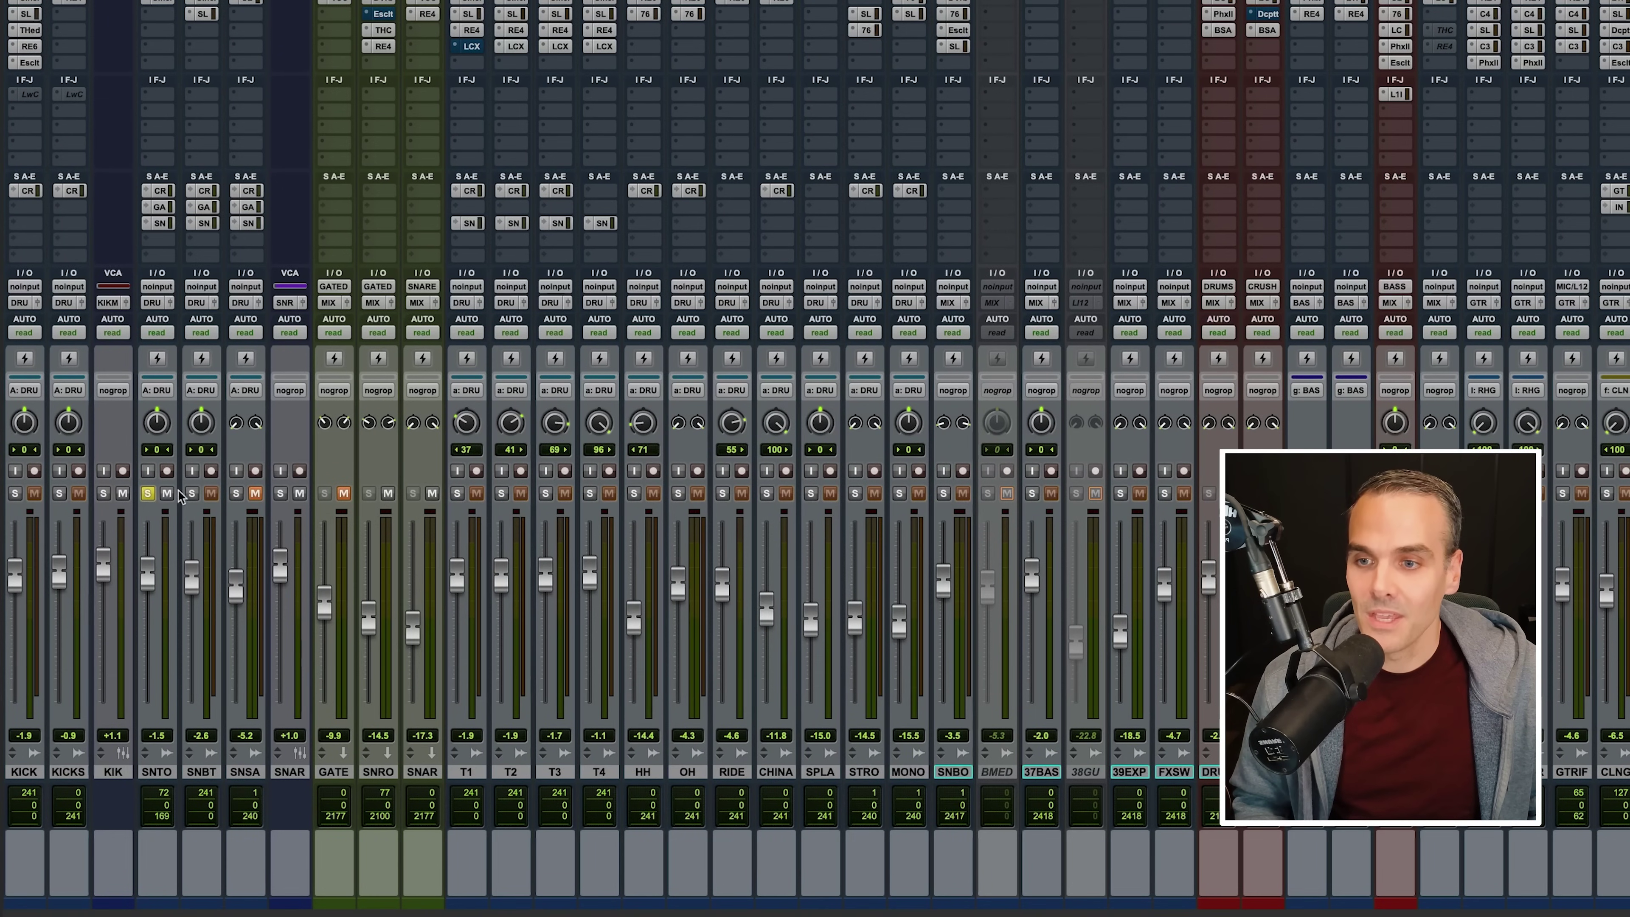
Restore the solo on all drum tracks and load SSLChannel in the second insert slot of the snare top track.
{"action": "left_click", "coordinate": [191, 493]}
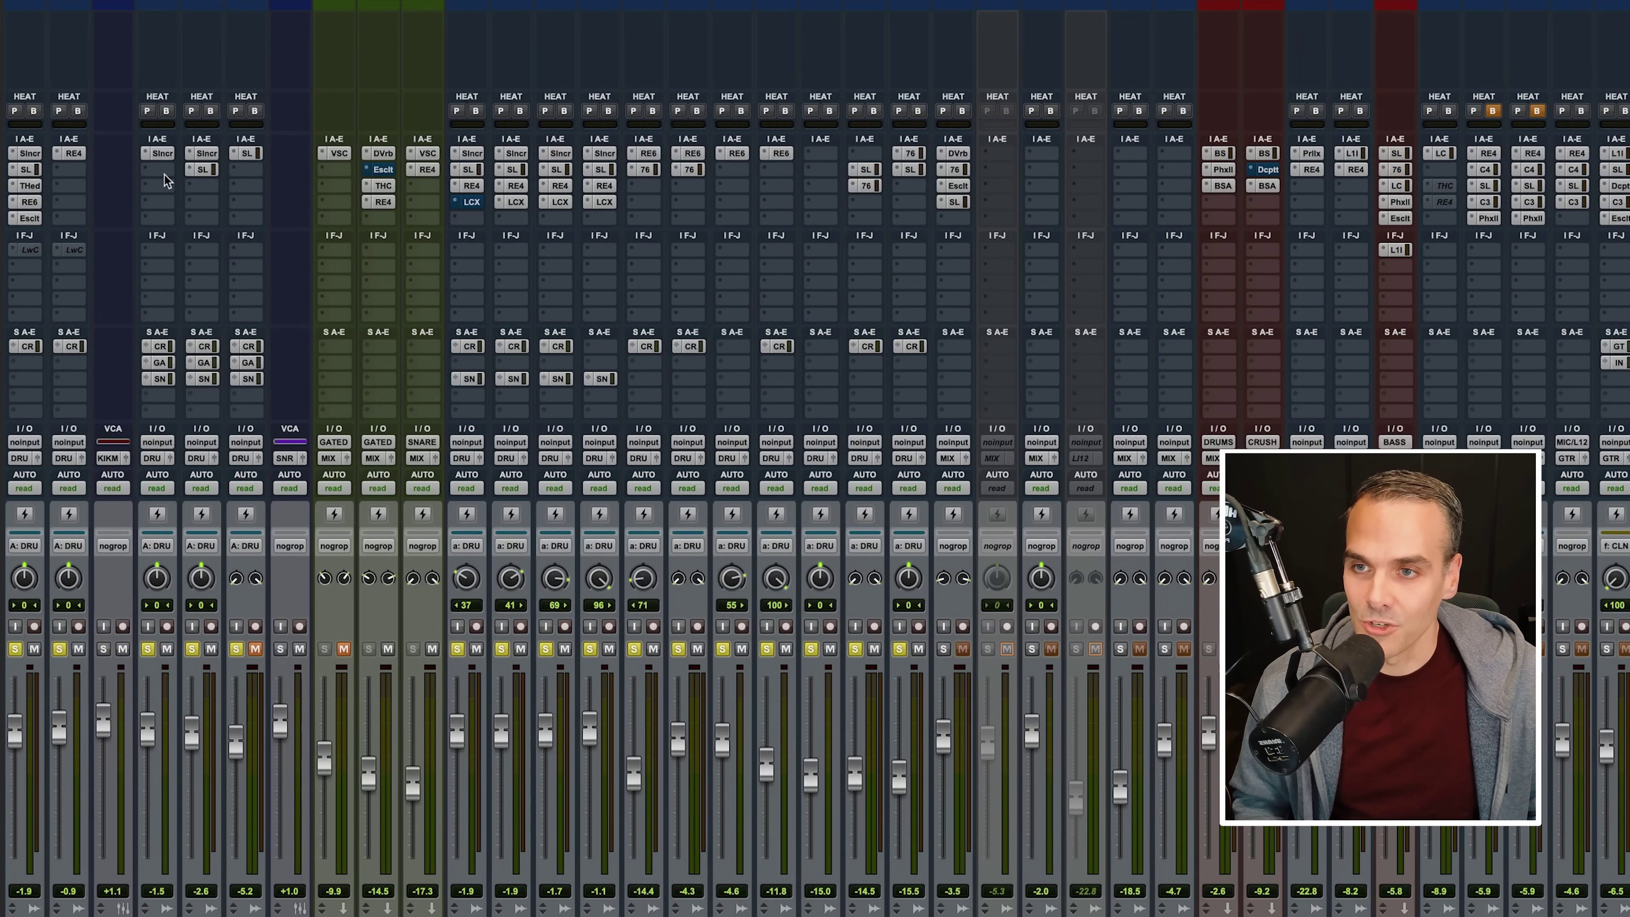
{"action": "left_click", "coordinate": [160, 22]}
{"action": "mouse_move", "coordinate": [256, 21]}
{"action": "left_click", "coordinate": [330, 221]}
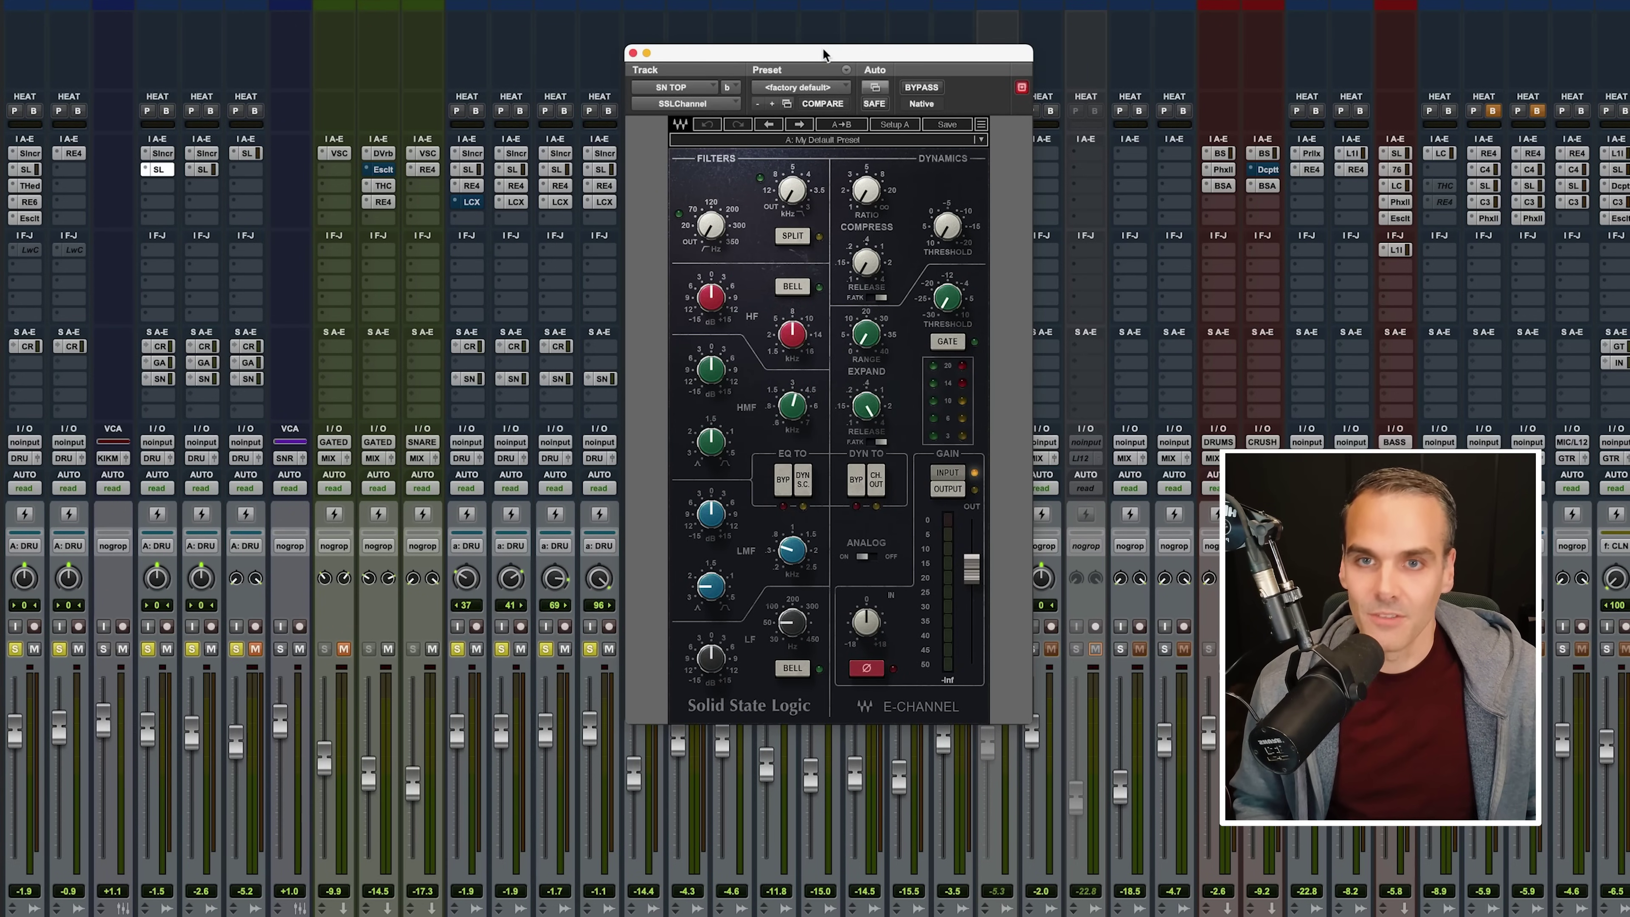
{"action": "left_click_drag", "start_coordinate": [824, 51], "coordinate": [883, 32]}
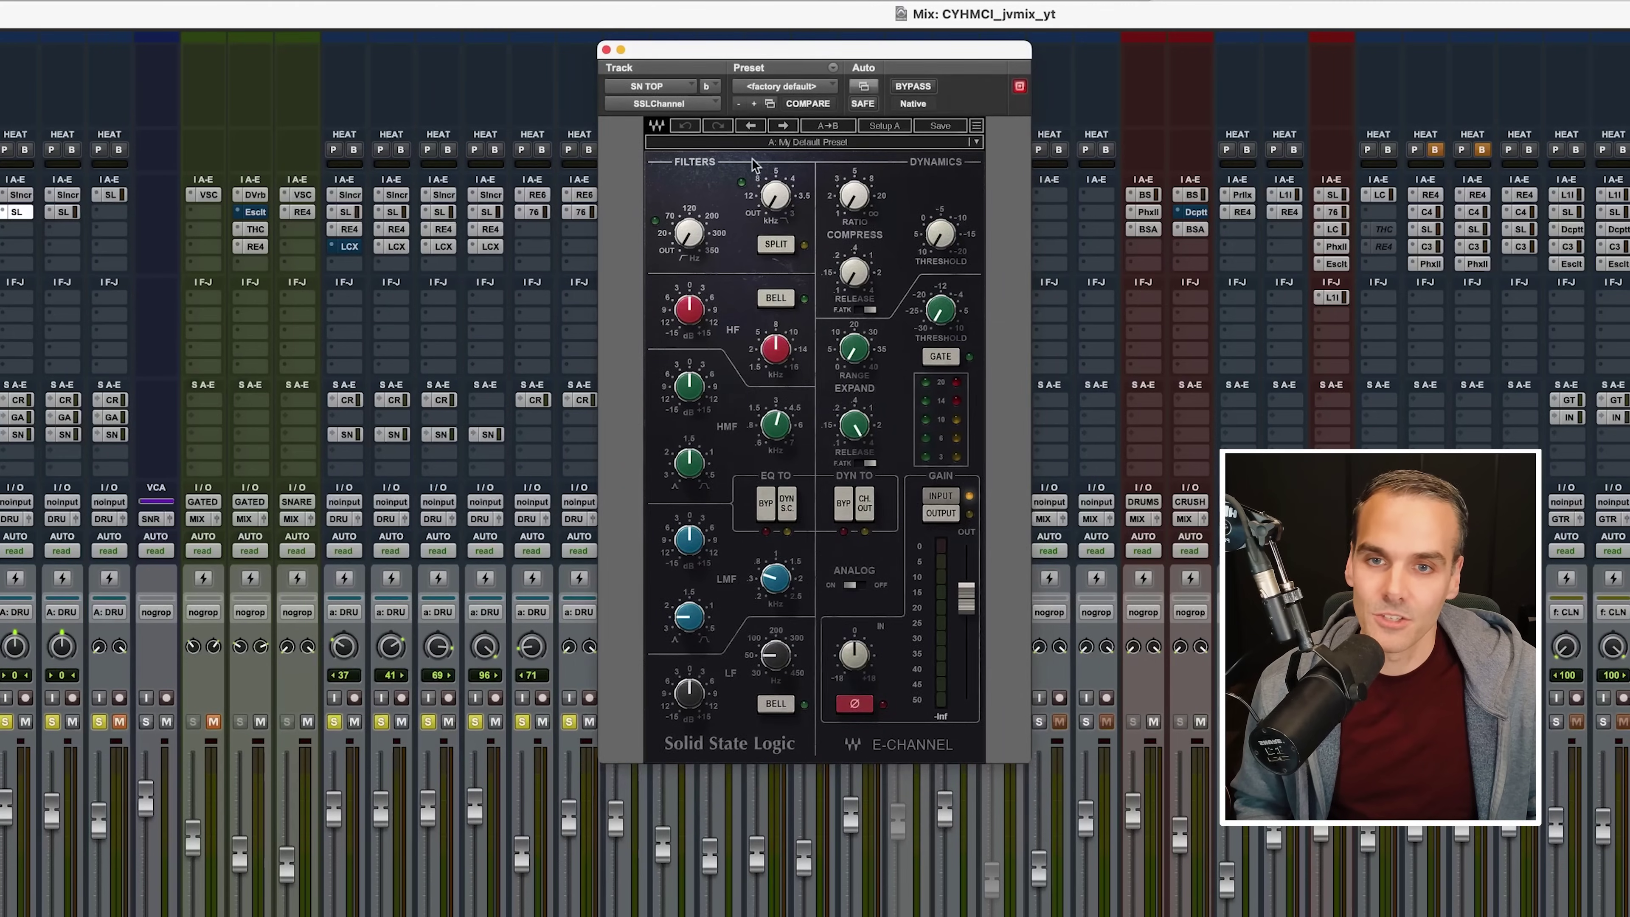
Boost the SSLChannel HF gain to about 9.3 dB on the snare top during playback.
{"action": "key", "text": "space"}
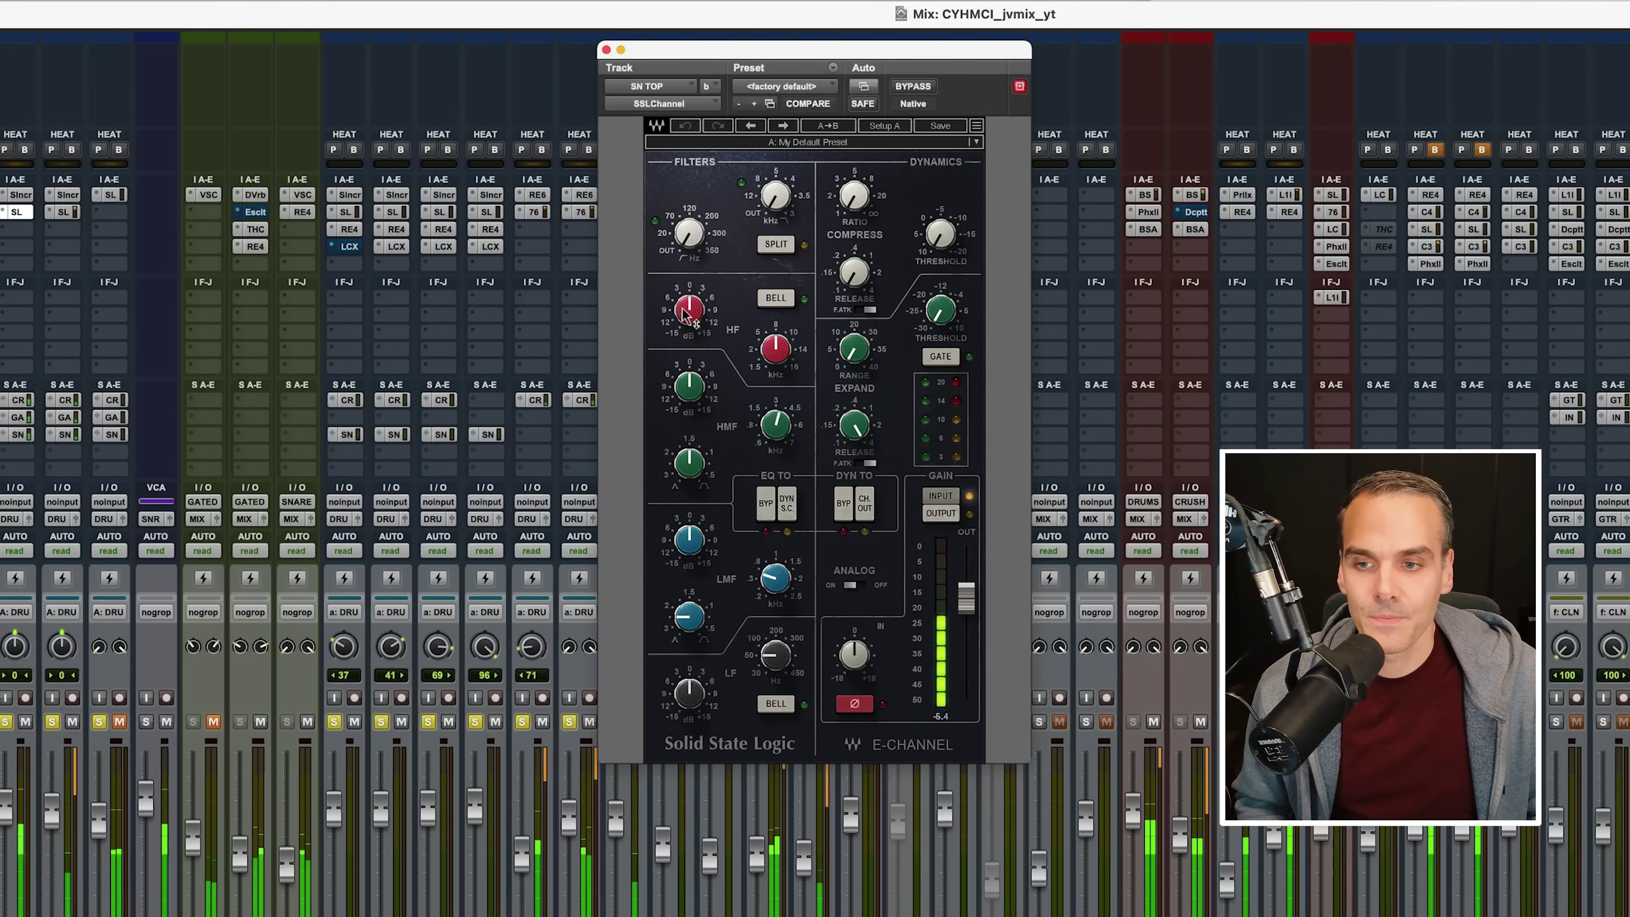
{"action": "mouse_move", "coordinate": [690, 318]}
{"action": "left_click_drag", "start_coordinate": [690, 318], "coordinate": [690, 283]}
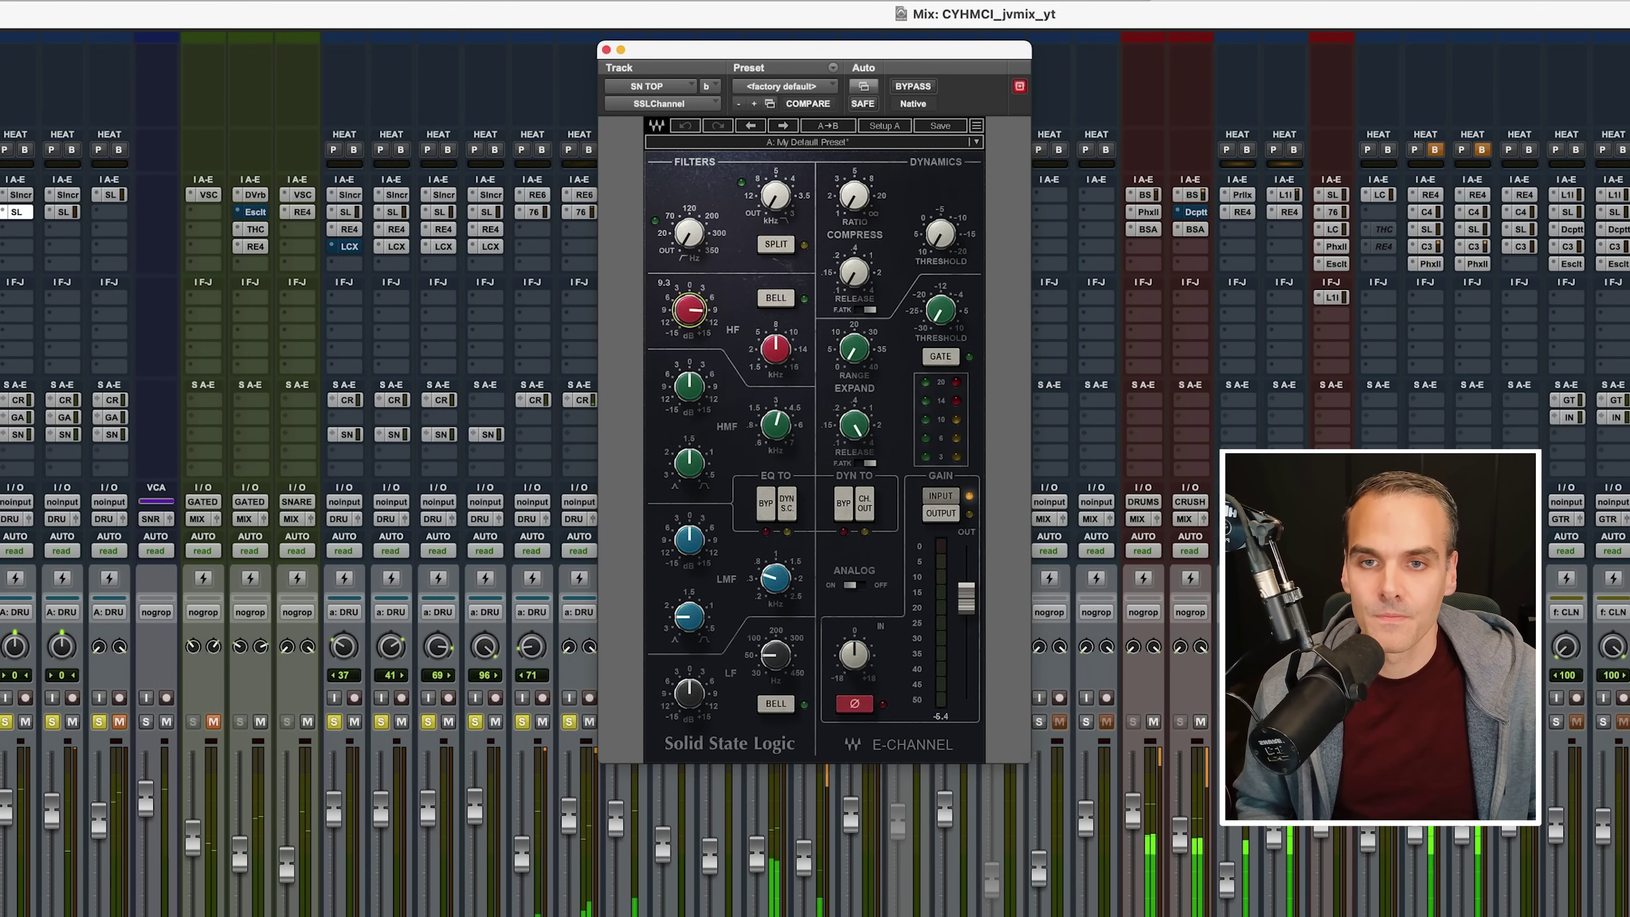
Switch the SSLChannel LF band to bell, raise its frequency to about 200 Hz and boost its gain by about 3 dB.
{"action": "left_click", "coordinate": [778, 703]}
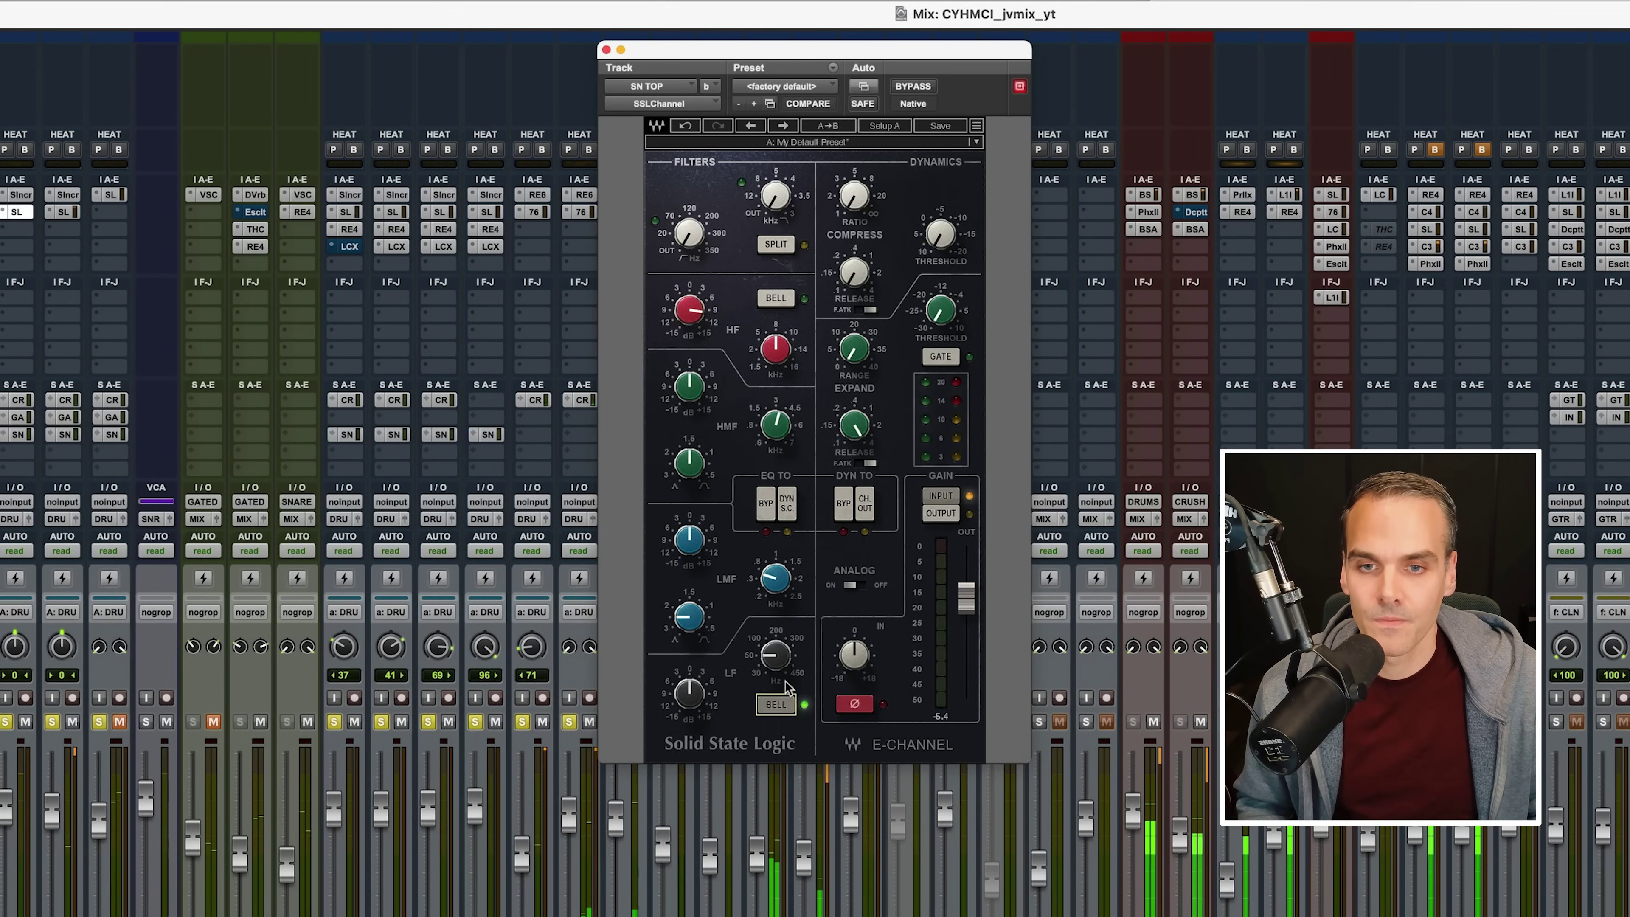
{"action": "mouse_move", "coordinate": [775, 655]}
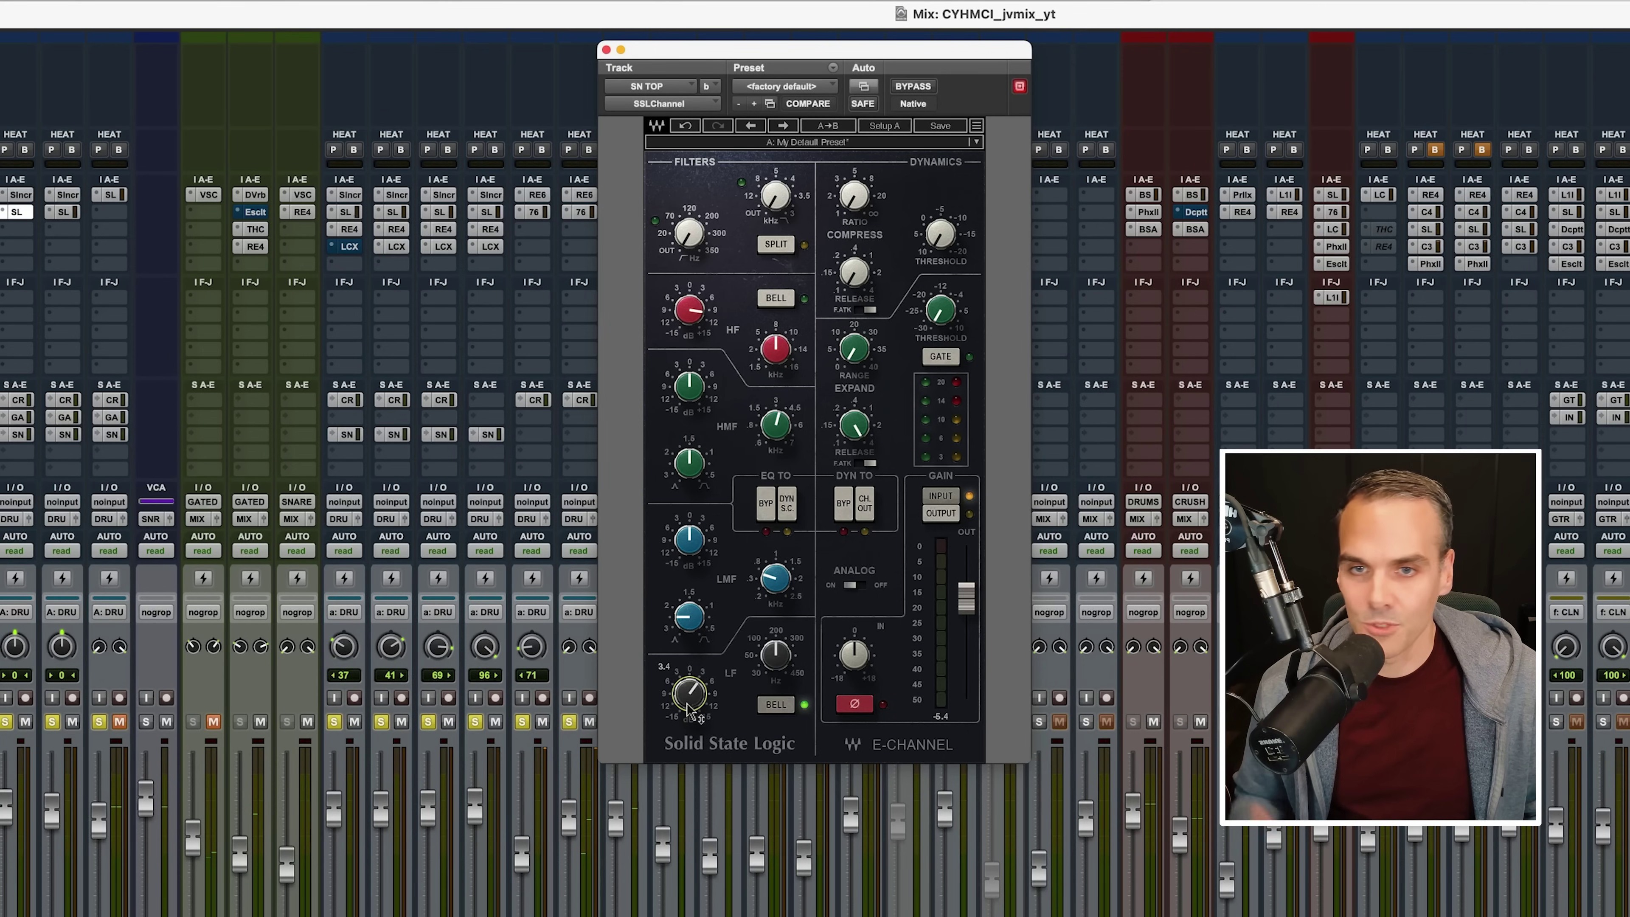
{"action": "mouse_move", "coordinate": [700, 714]}
{"action": "left_mouse_down"}
{"action": "mouse_move", "coordinate": [700, 683]}
{"action": "mouse_move", "coordinate": [701, 723]}
{"action": "left_mouse_up"}
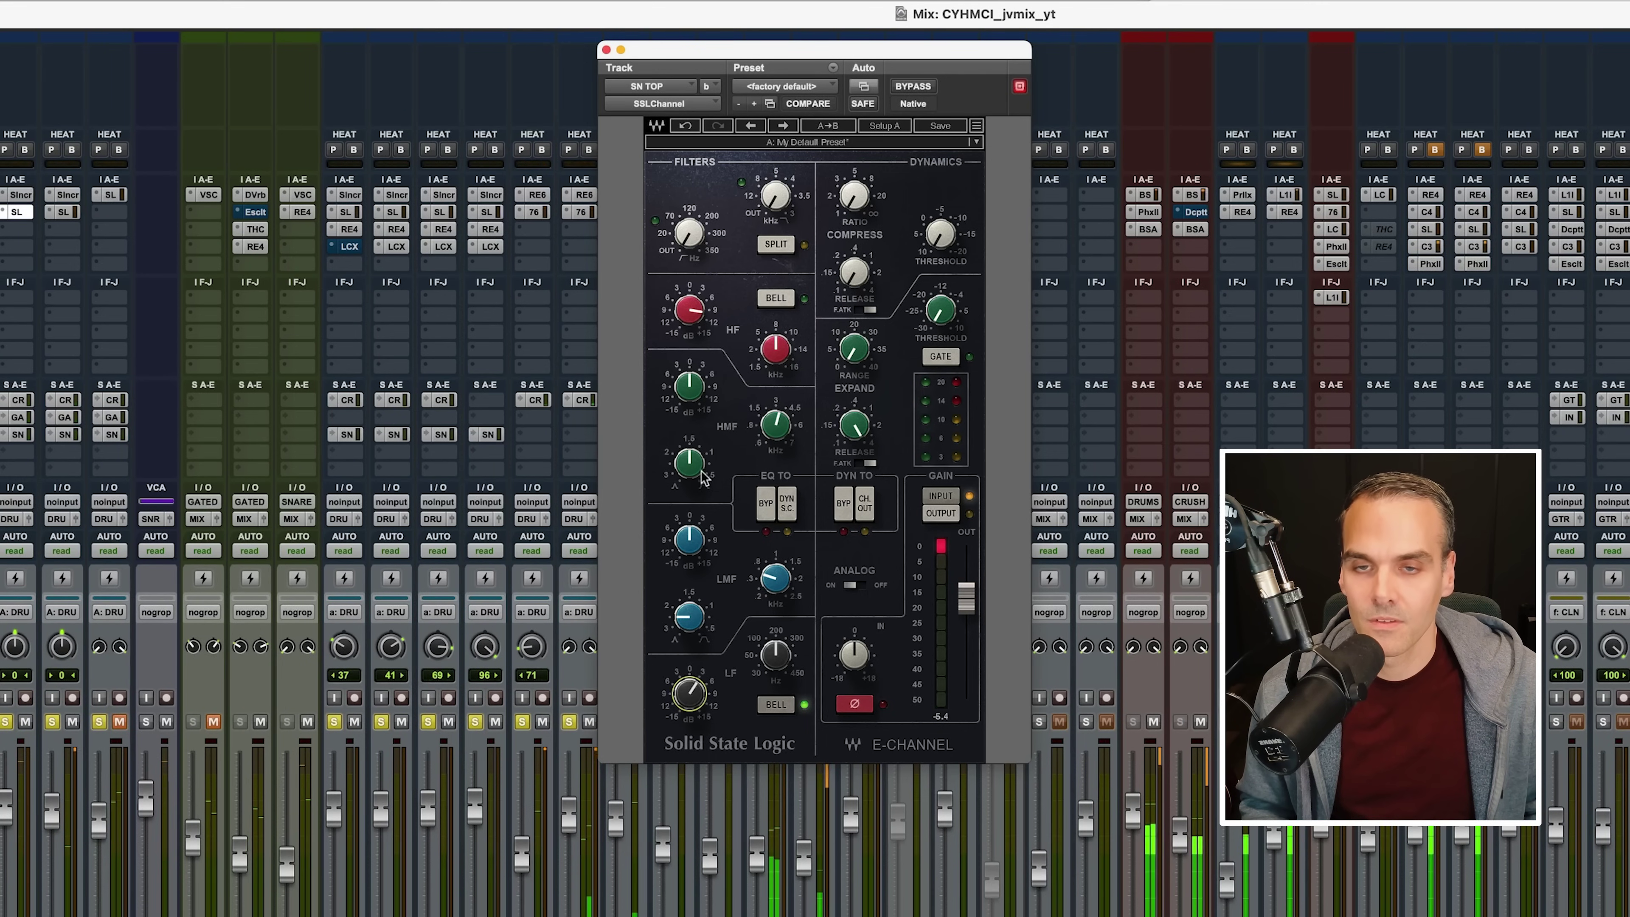
Raise the HMF frequency, boost its gain to about 5.3 dB, and increase the HF gain further.
{"action": "mouse_move", "coordinate": [704, 411]}
{"action": "left_mouse_down"}
{"action": "mouse_move", "coordinate": [698, 390]}
{"action": "mouse_move", "coordinate": [702, 406]}
{"action": "left_mouse_up"}
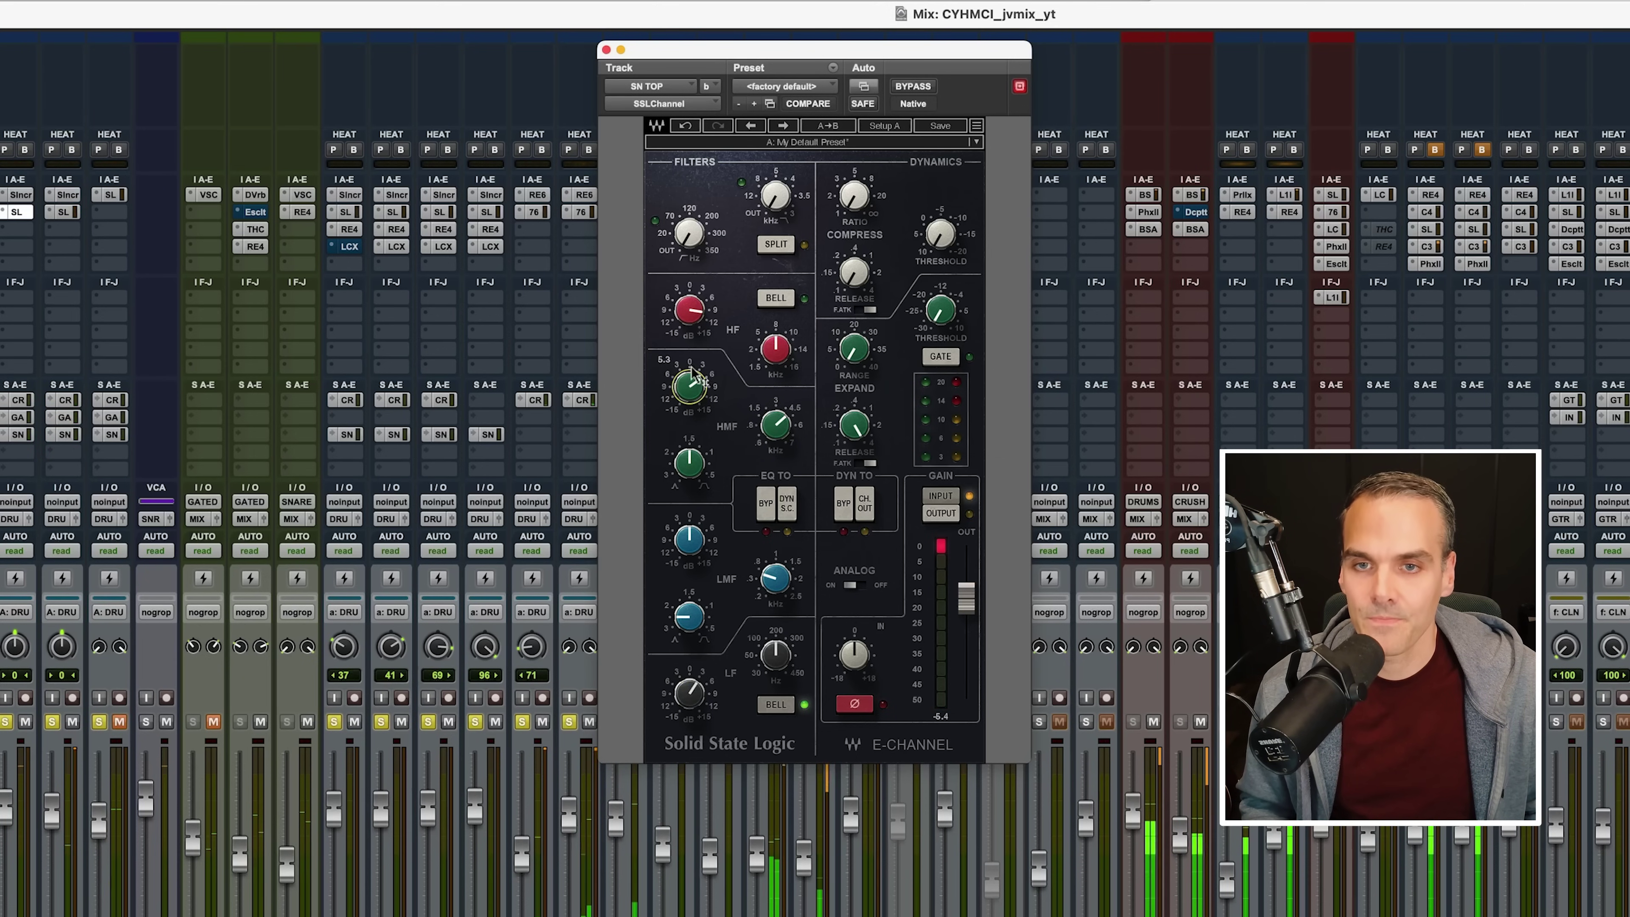
{"action": "left_click_drag", "start_coordinate": [693, 324], "coordinate": [693, 316]}
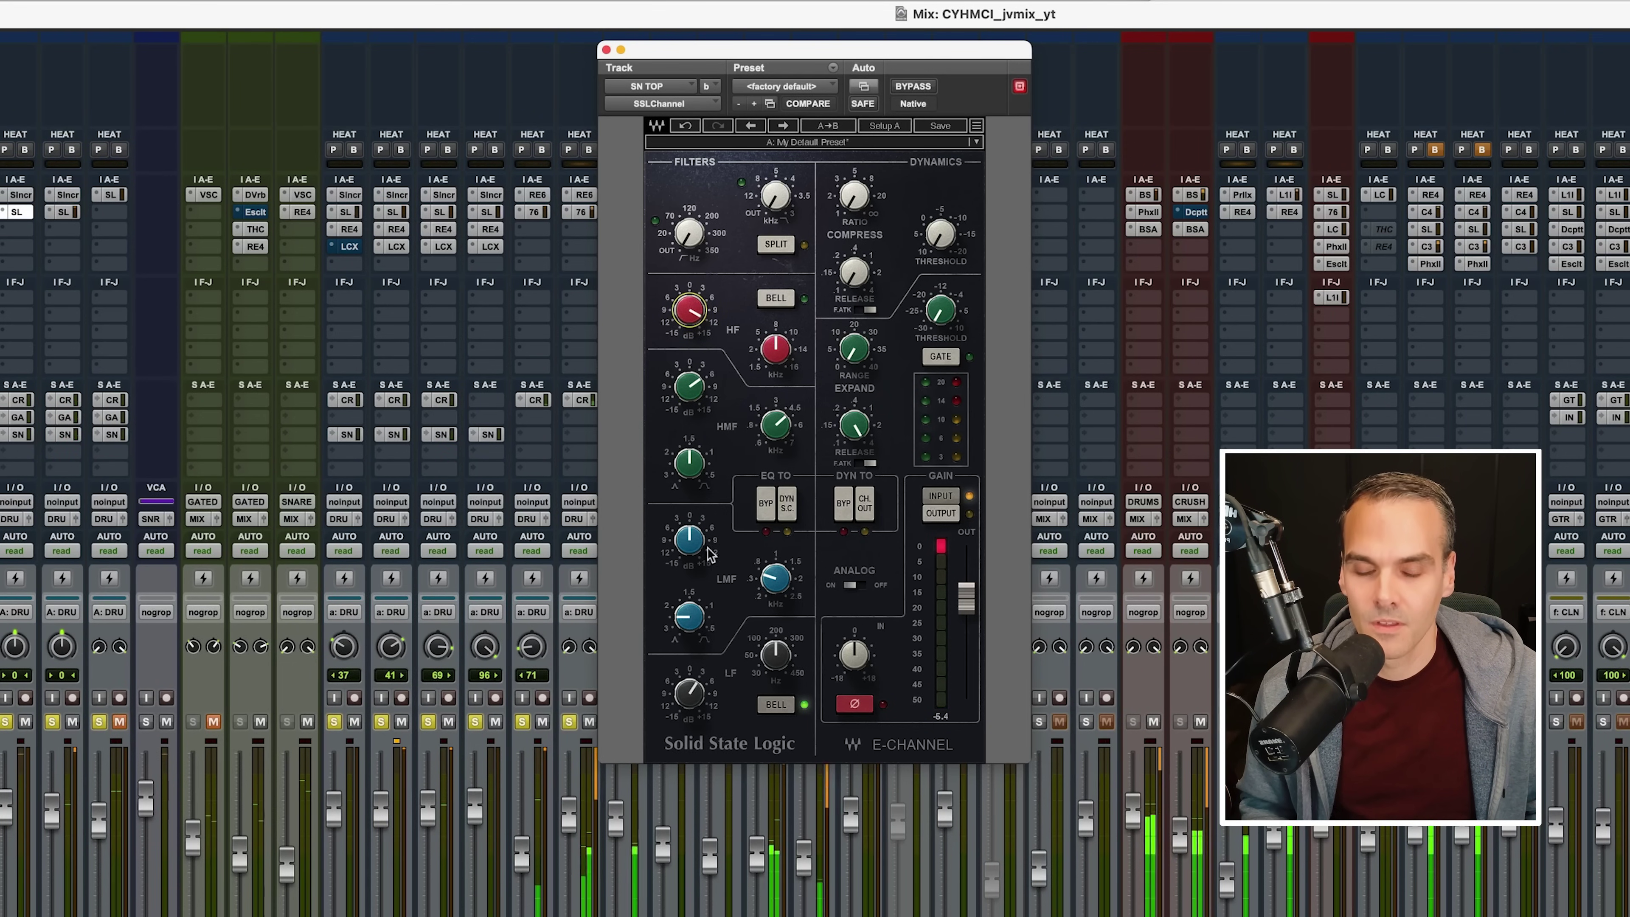
Cut the LMF gain to about -6.4 dB, adjust the band's frequency and Q, and compare the snare with the plug-in bypassed.
{"action": "mouse_move", "coordinate": [699, 555]}
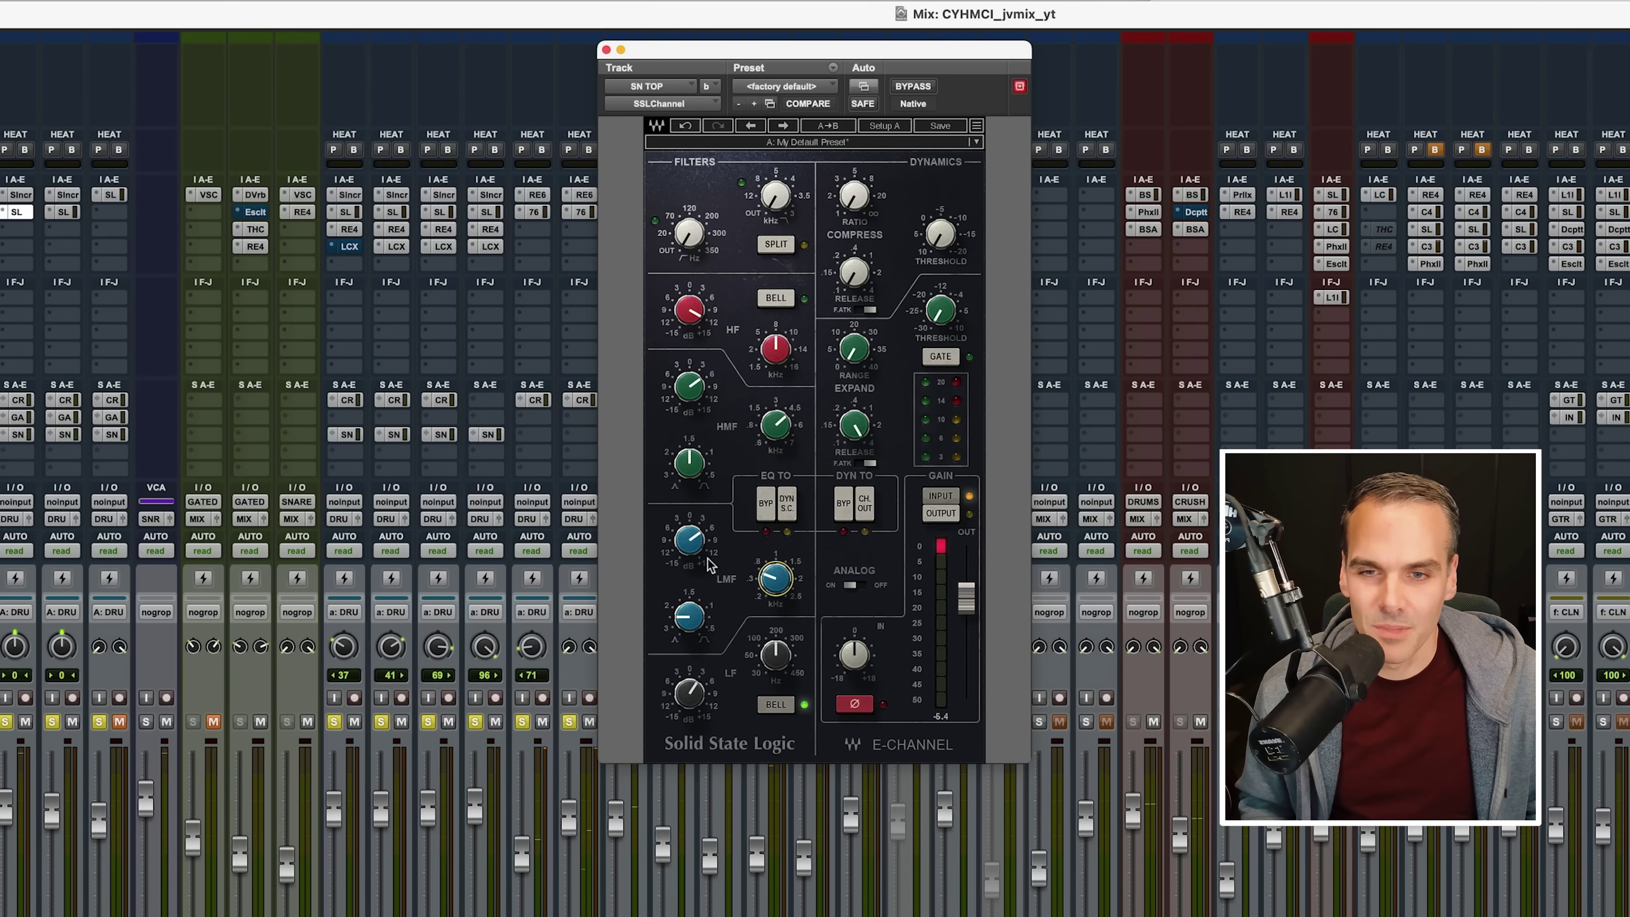
{"action": "key", "text": "space"}
{"action": "left_click_drag", "start_coordinate": [695, 620], "coordinate": [695, 649]}
{"action": "left_click_drag", "start_coordinate": [697, 547], "coordinate": [697, 536]}
{"action": "left_click_drag", "start_coordinate": [775, 578], "coordinate": [696, 576]}
{"action": "mouse_move", "coordinate": [686, 541]}
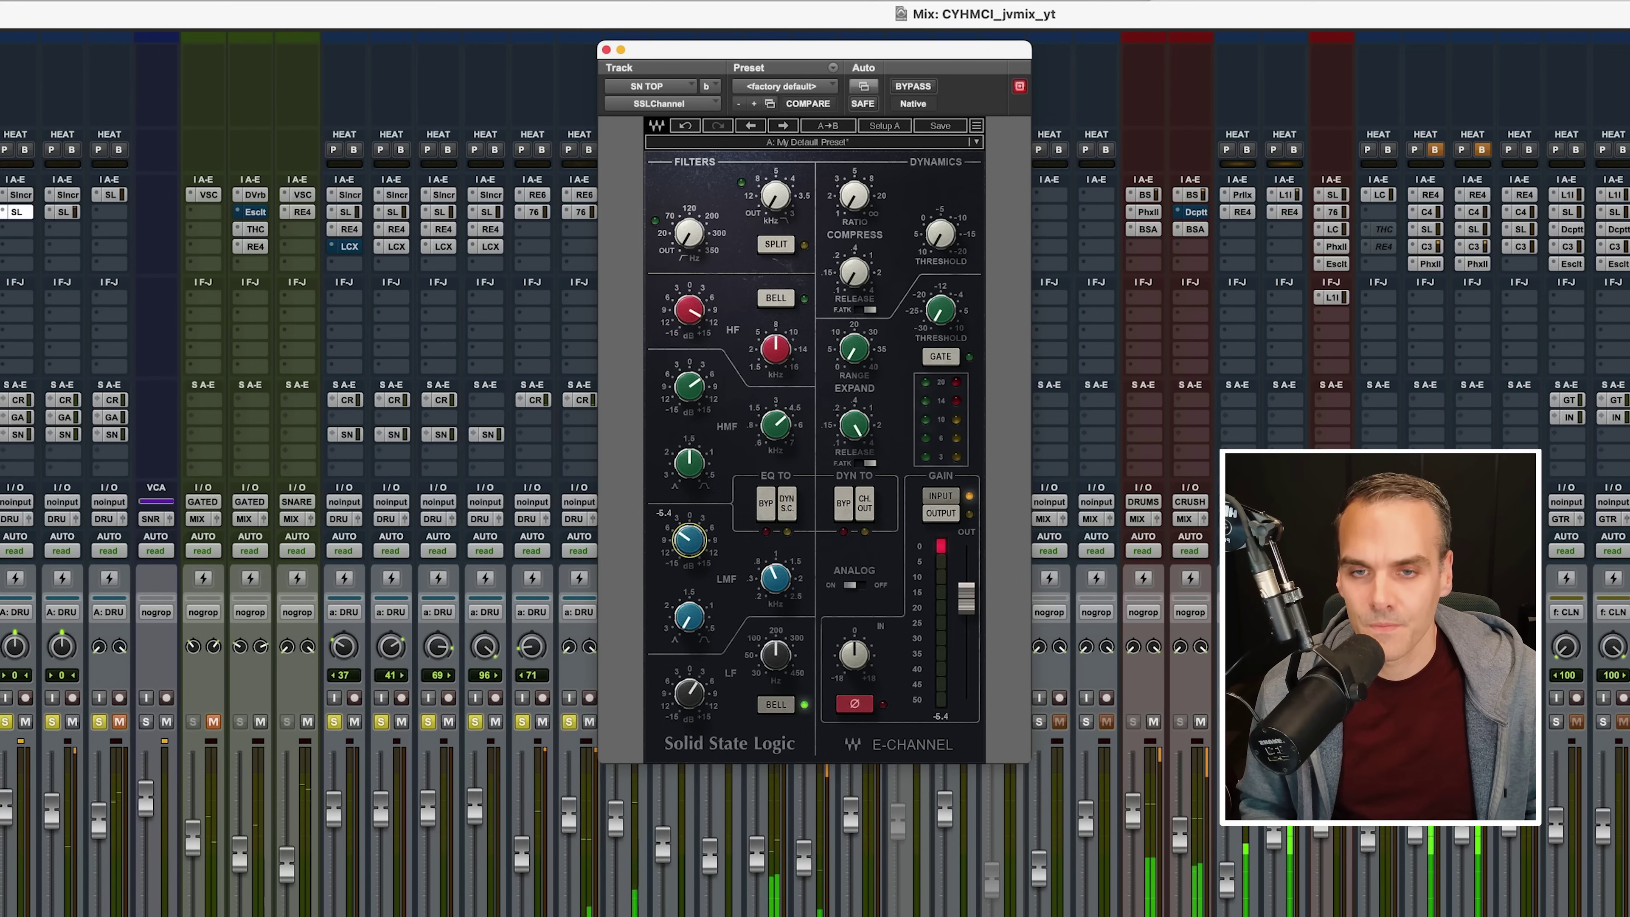
{"action": "left_click", "coordinate": [913, 87]}
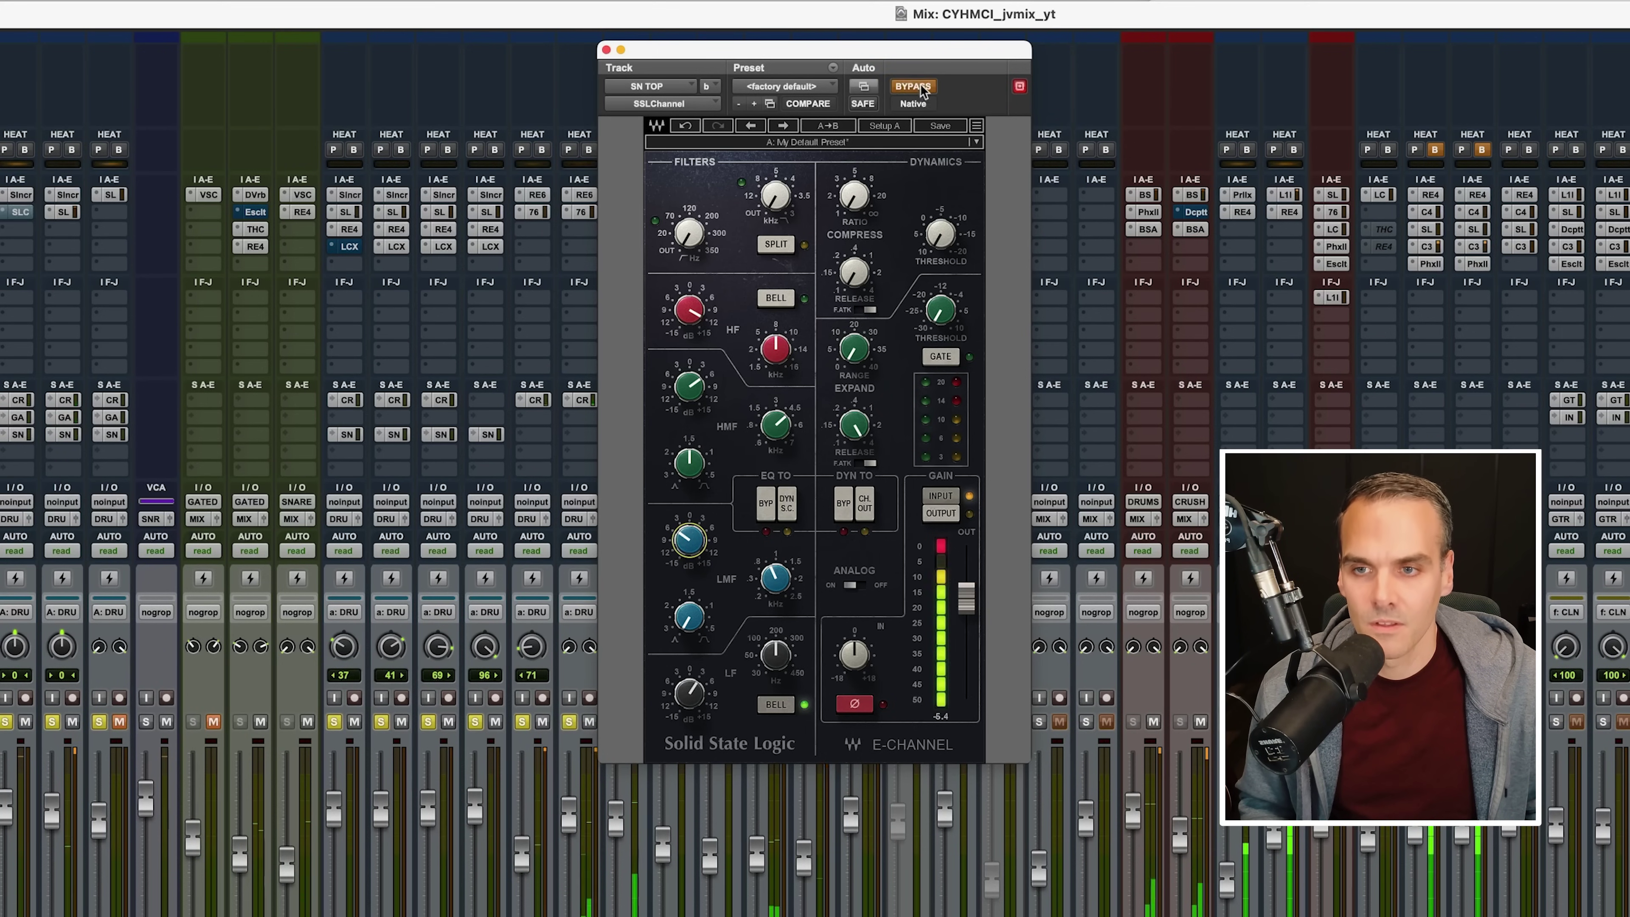
{"action": "left_click", "coordinate": [921, 85]}
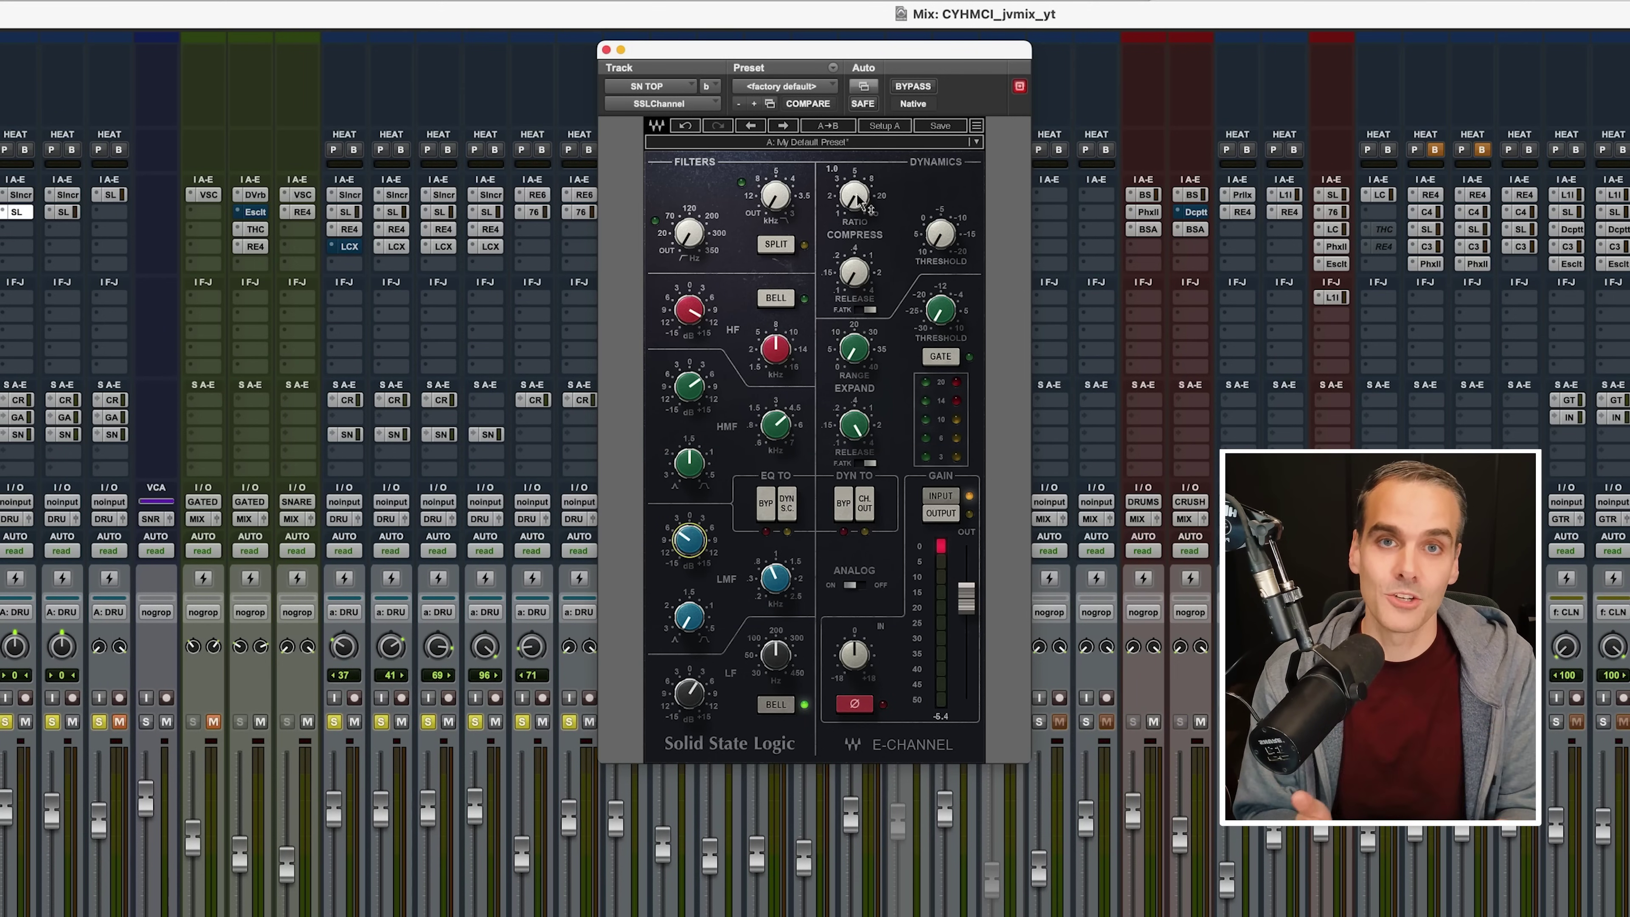
Raise the SSLChannel compressor ratio, lower its threshold to about -15.3 dB with dynamics on the channel output, and compare with dynamics bypassed.
{"action": "left_click", "coordinate": [856, 194]}
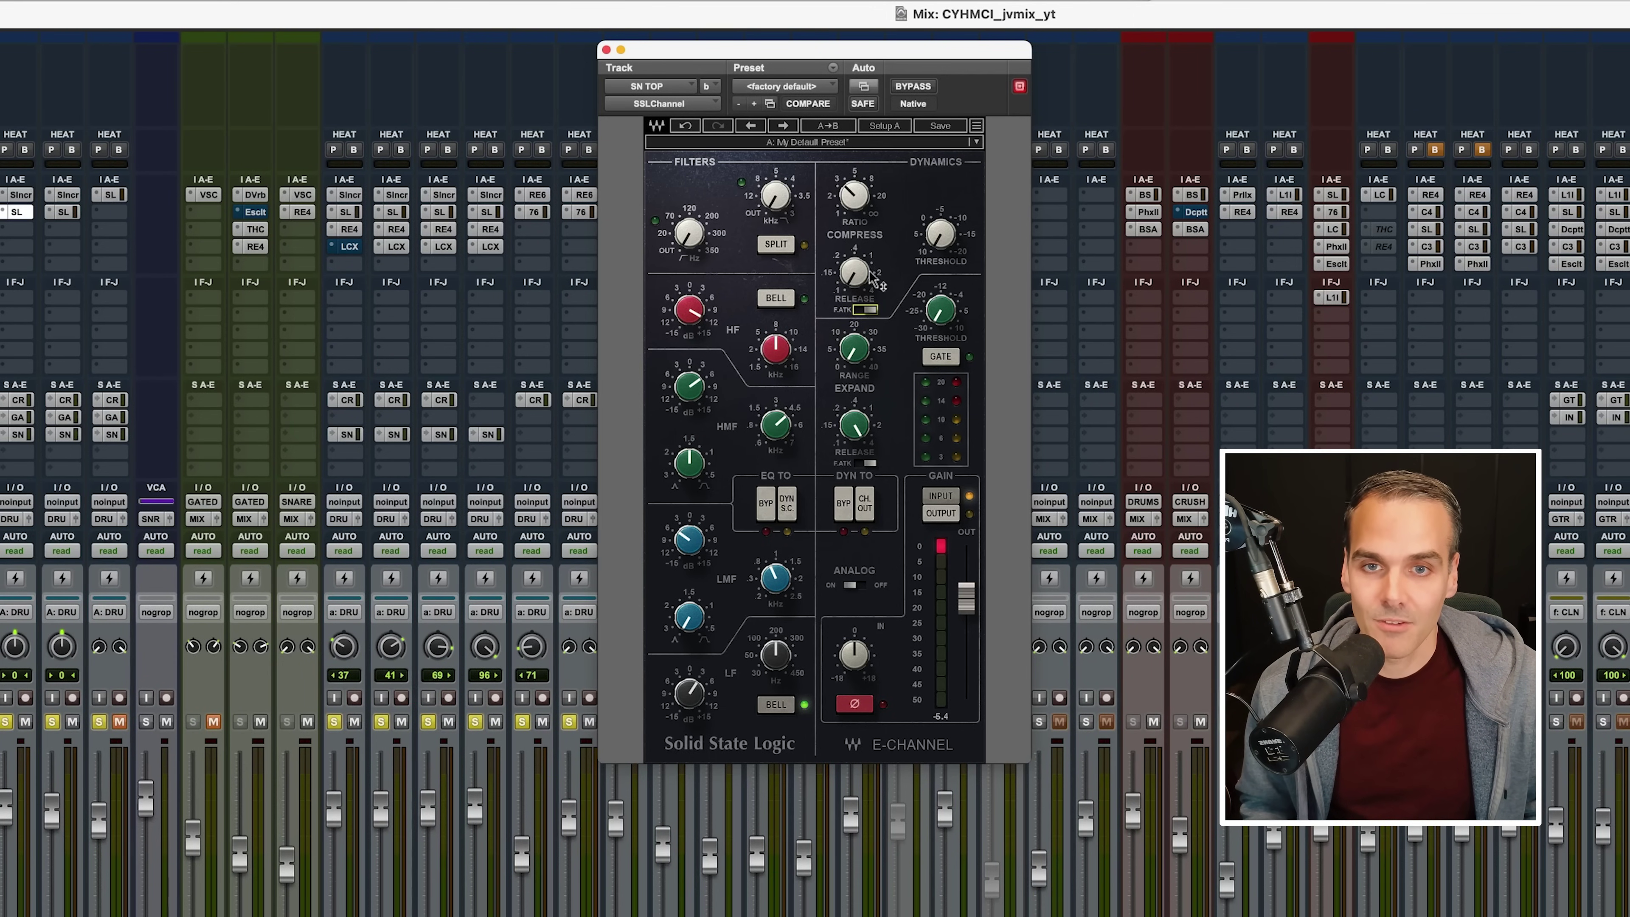
{"action": "mouse_move", "coordinate": [888, 284]}
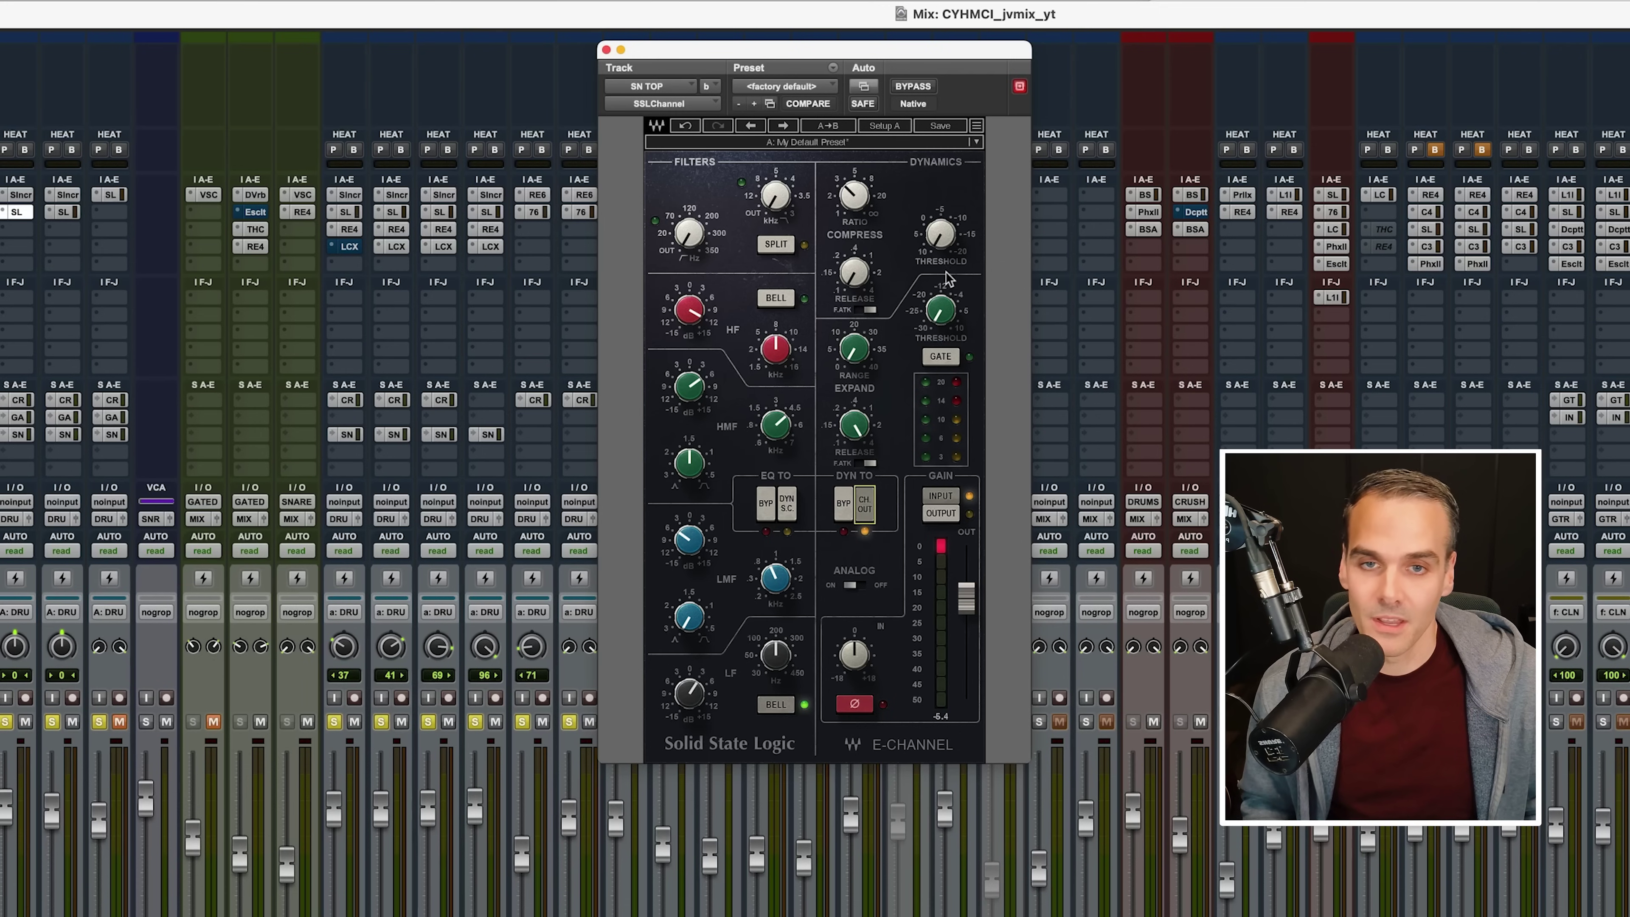
{"action": "left_click", "coordinate": [953, 243]}
{"action": "key", "text": "space"}
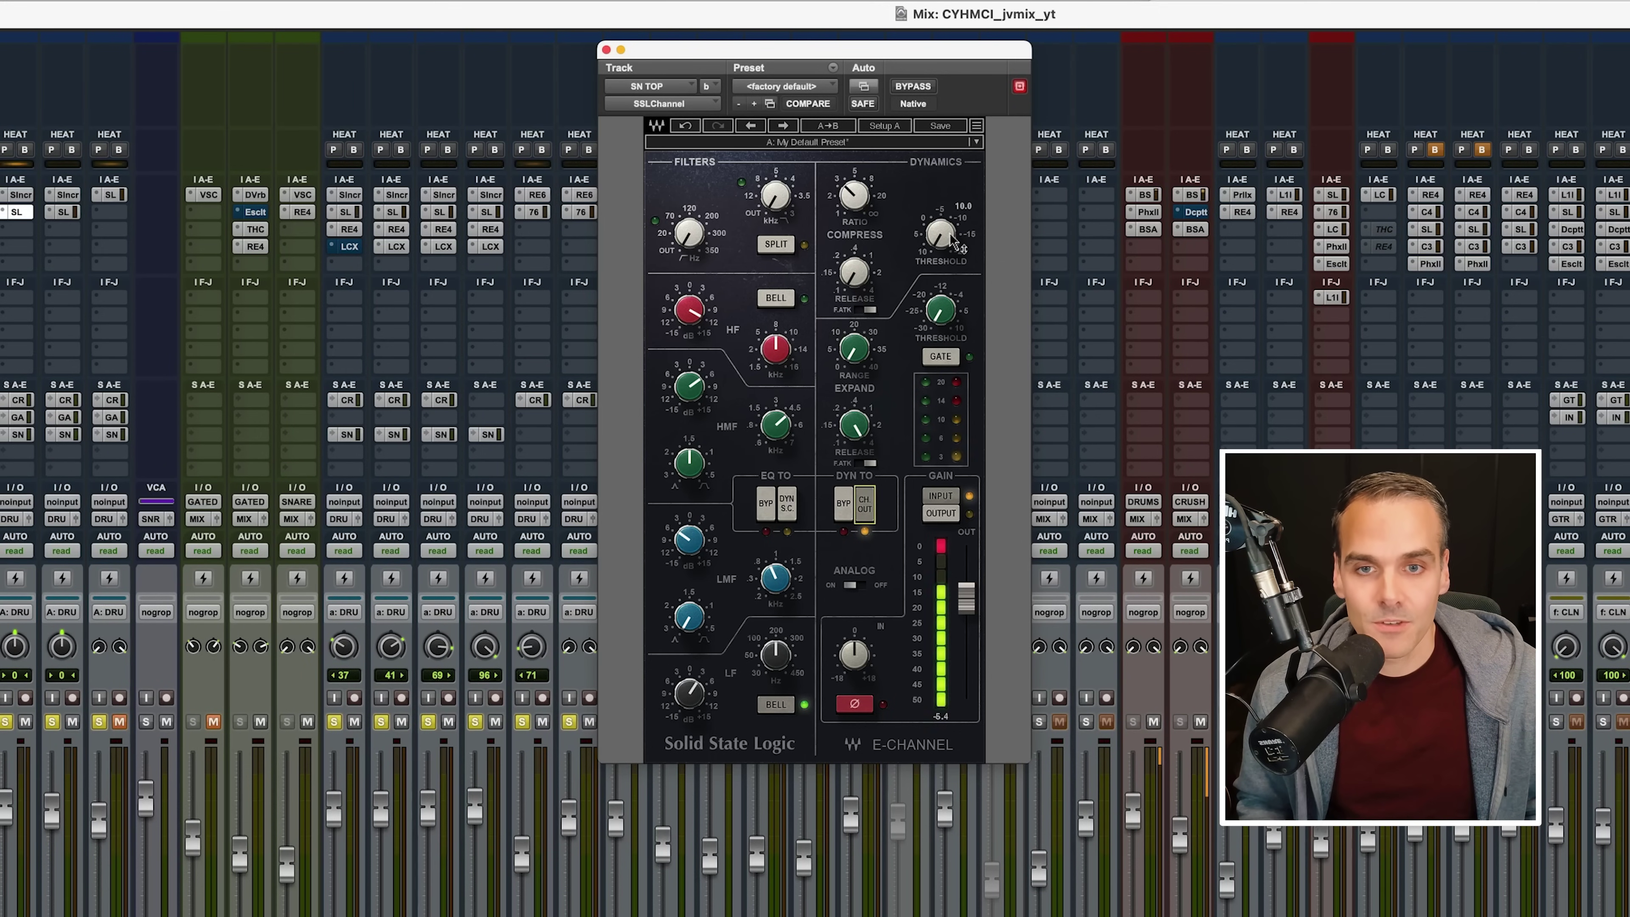
{"action": "left_click_drag", "start_coordinate": [940, 235], "coordinate": [940, 251]}
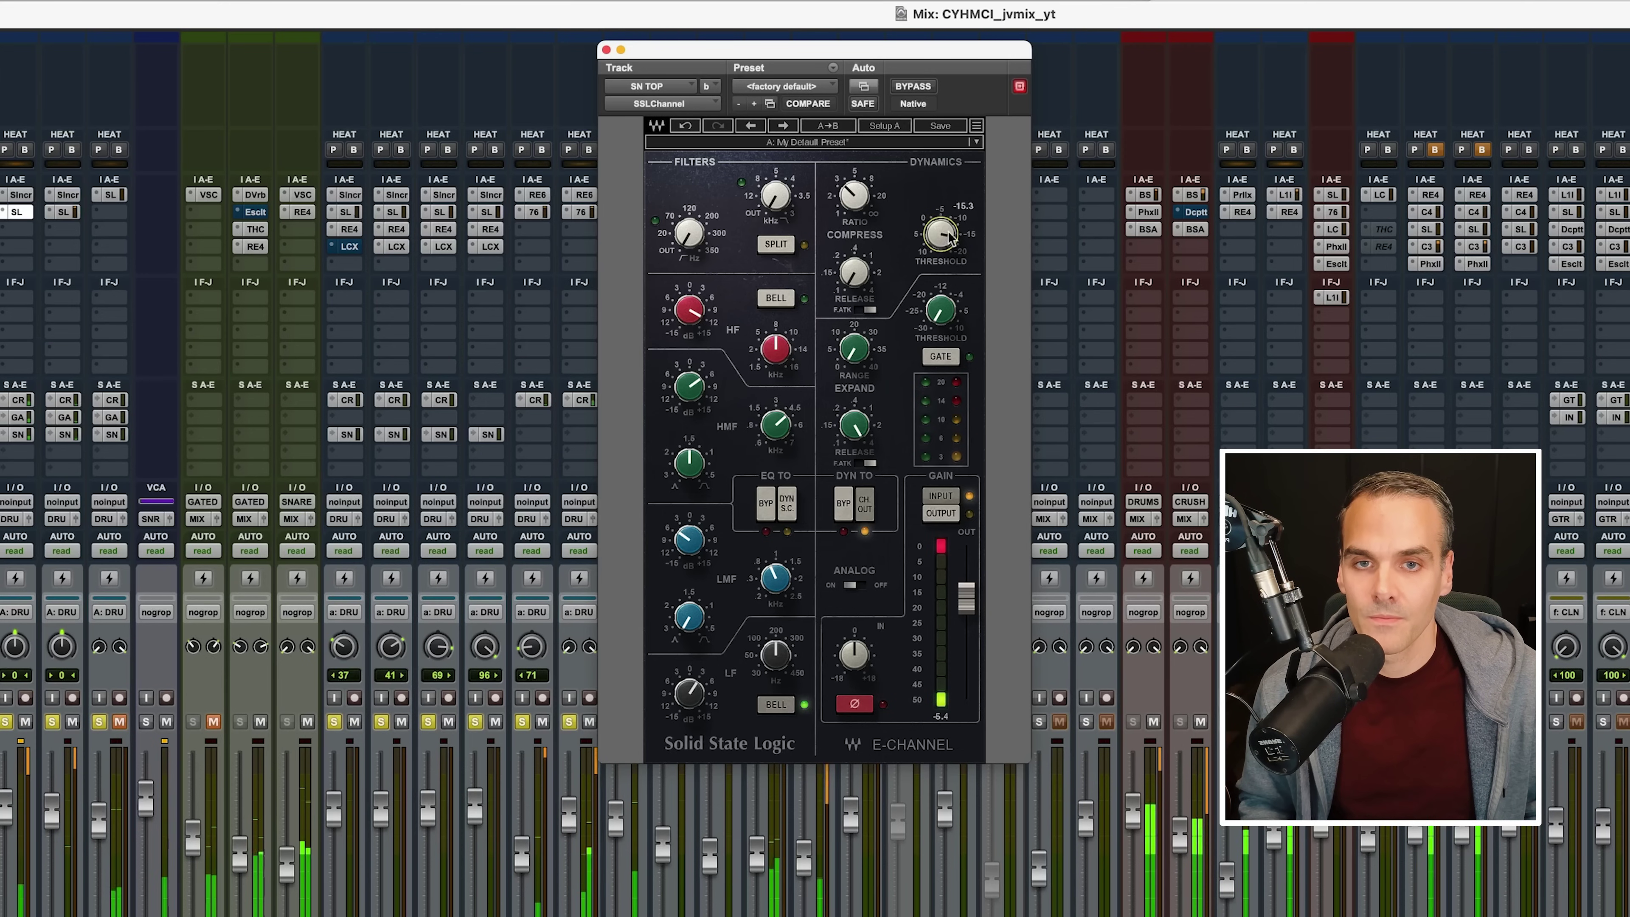
{"action": "left_click", "coordinate": [844, 503]}
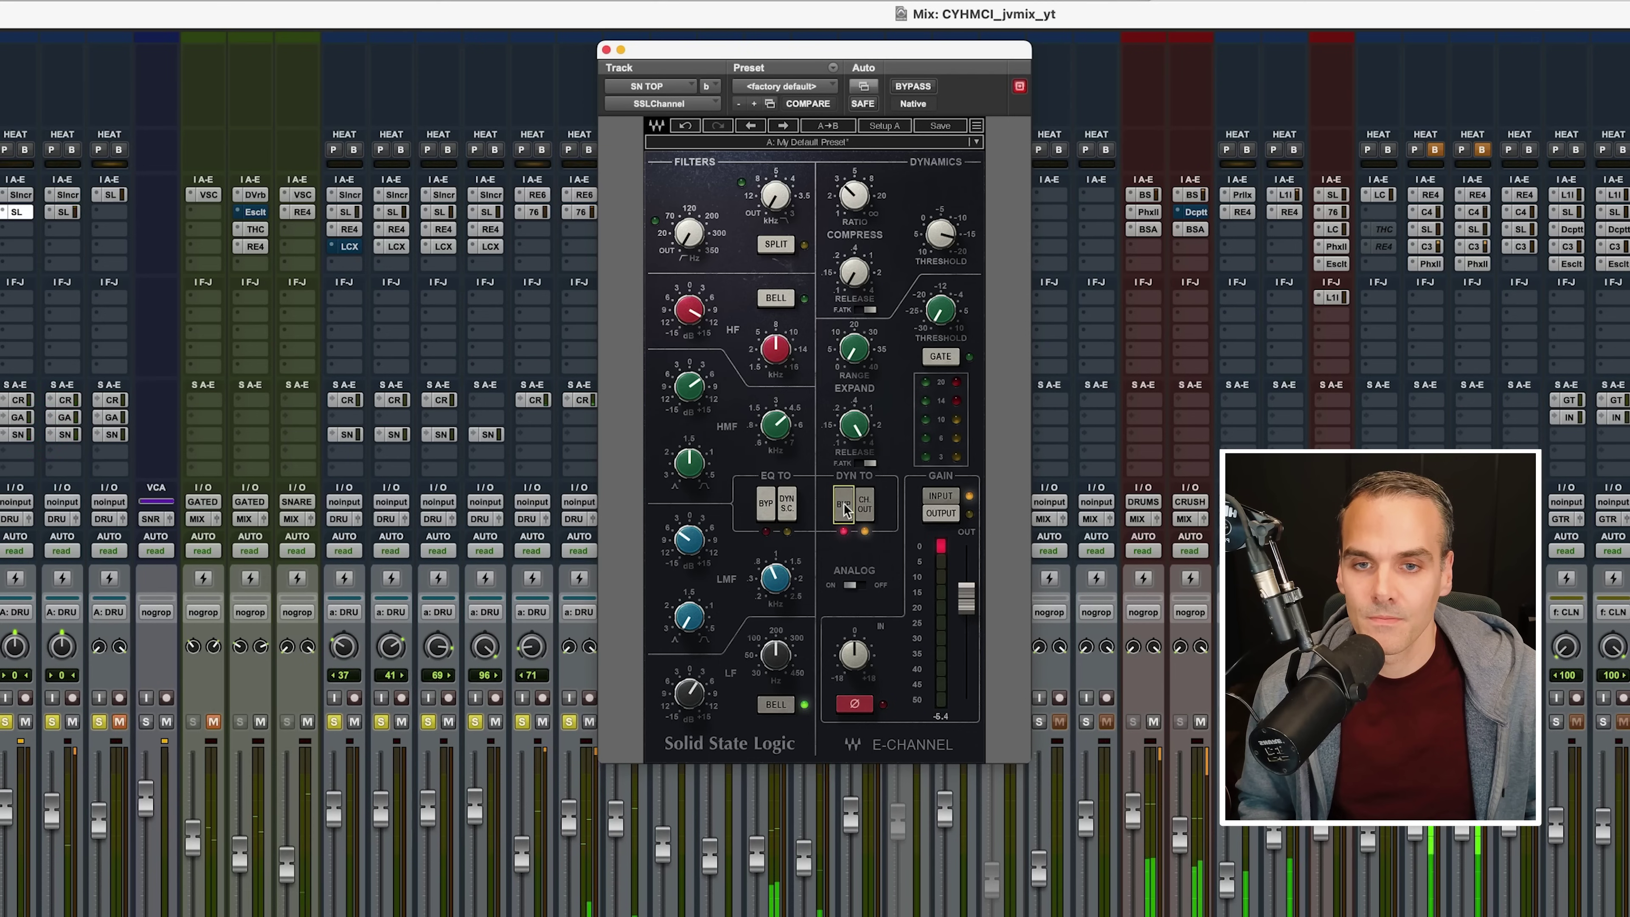
{"action": "left_click", "coordinate": [845, 503]}
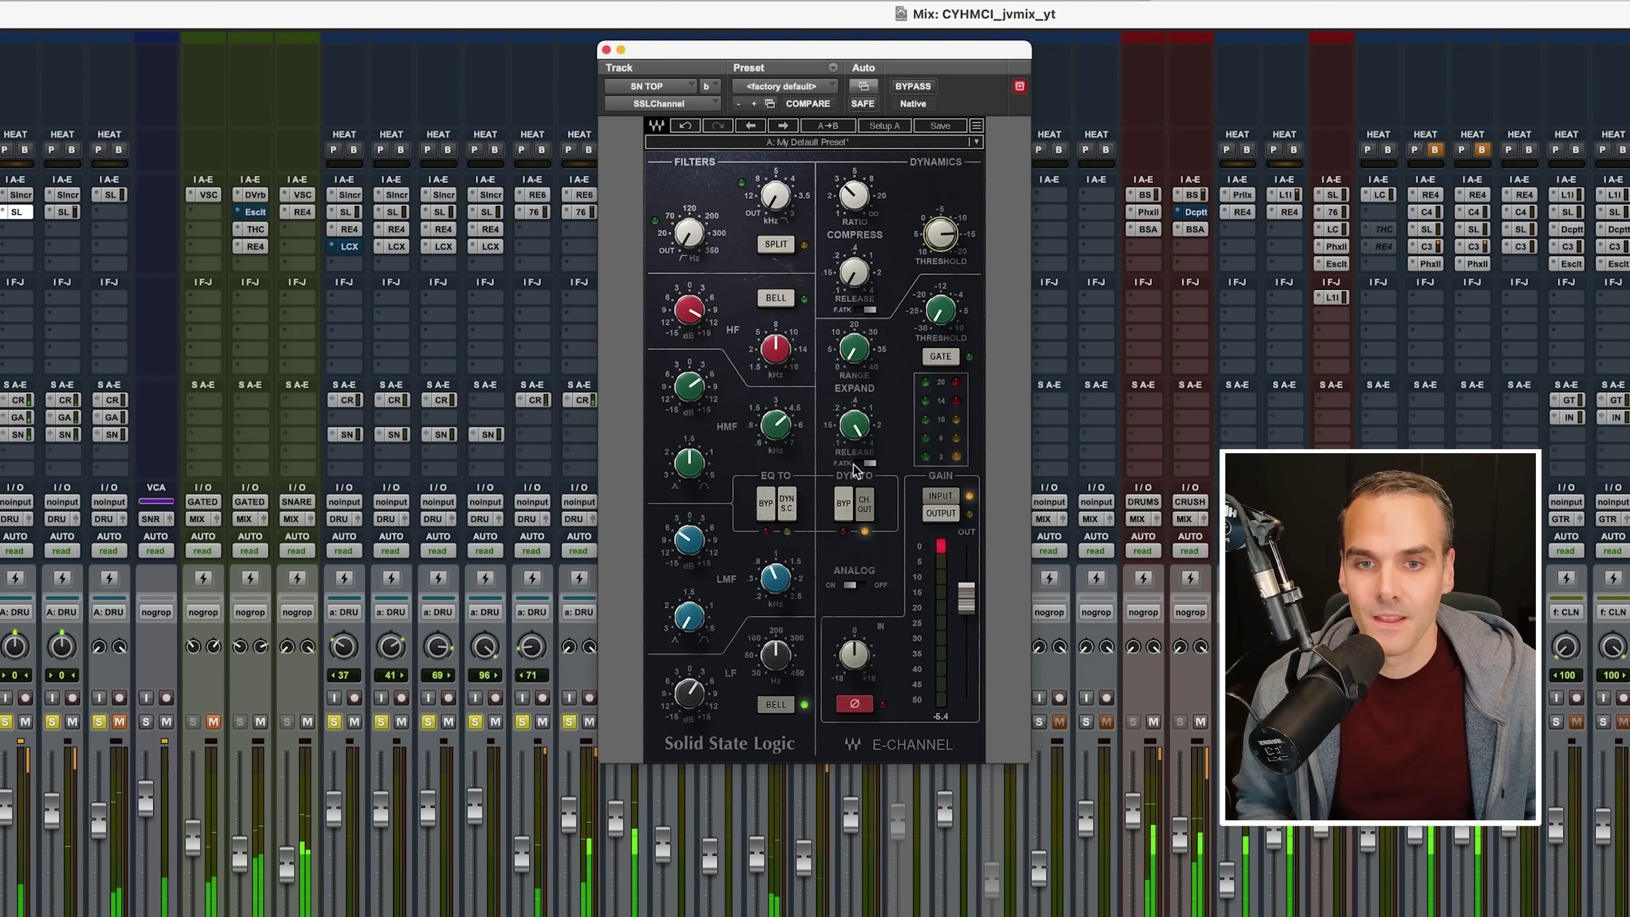
Insert the Escalator plug-in on the snare top track in the slot after SSLChannel.
{"action": "left_click", "coordinate": [166, 274]}
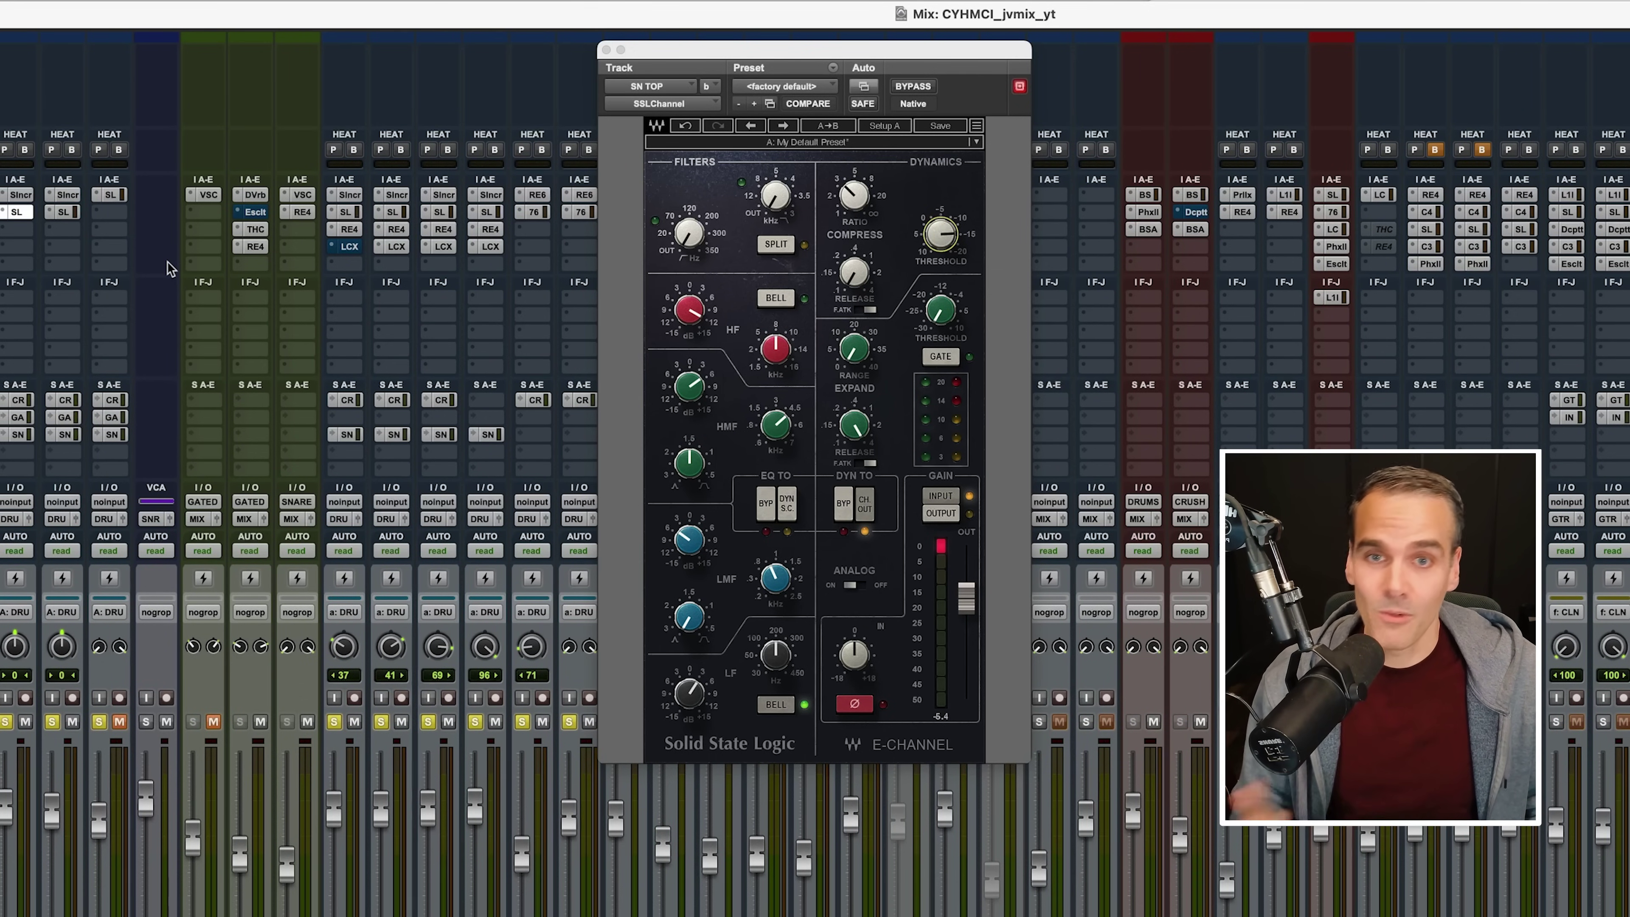
{"action": "left_click", "coordinate": [25, 245]}
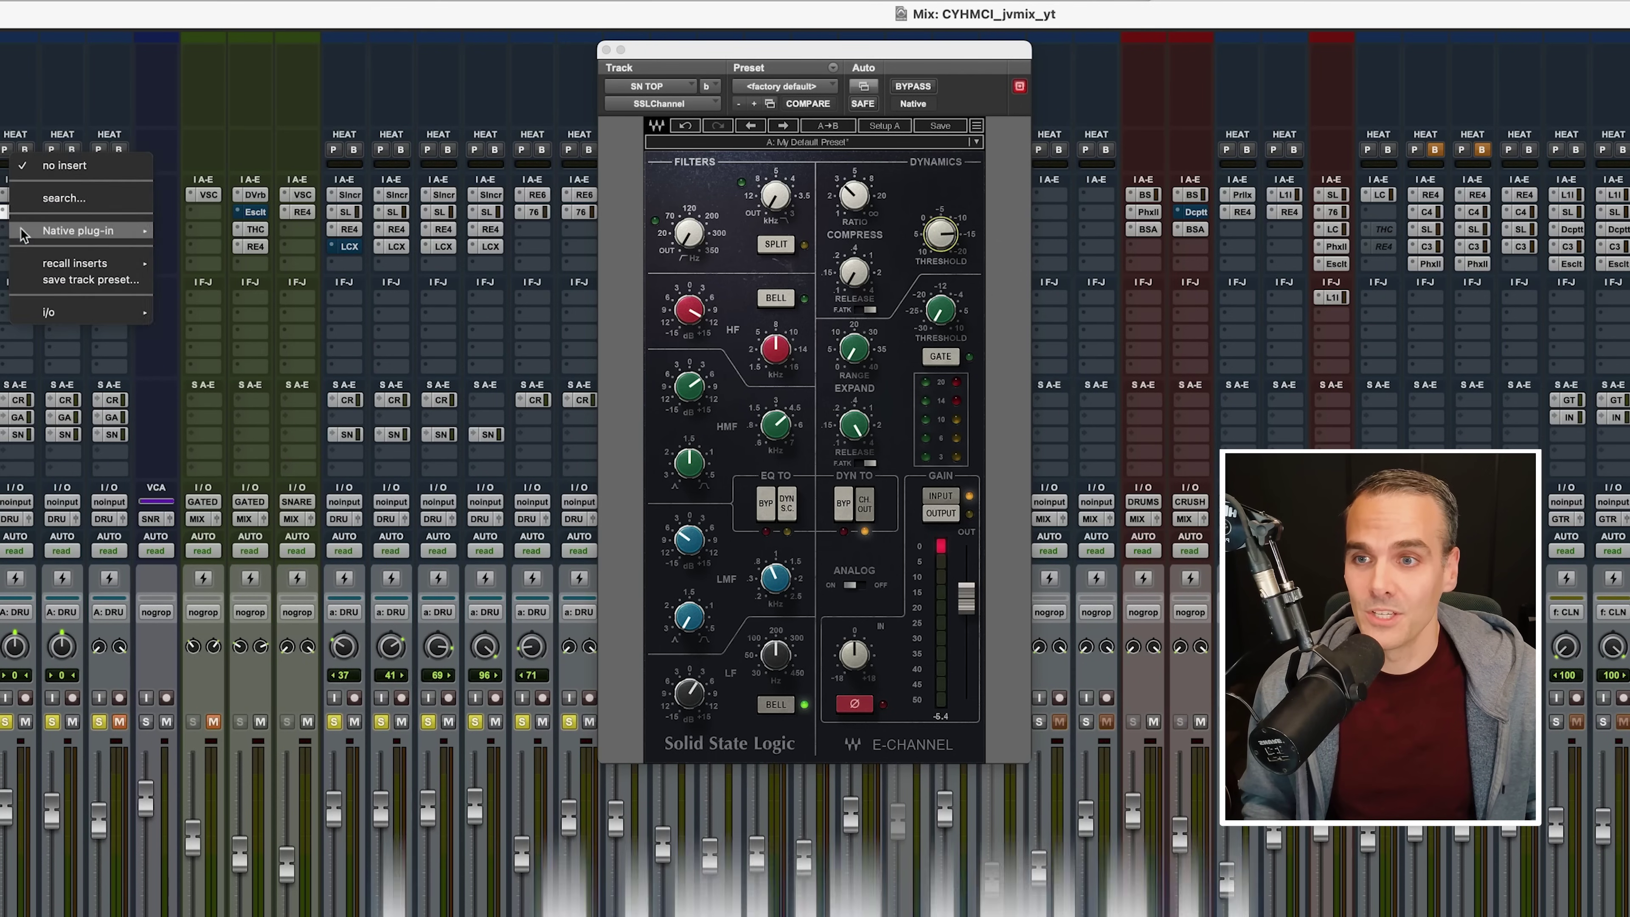
{"action": "left_click", "coordinate": [180, 252]}
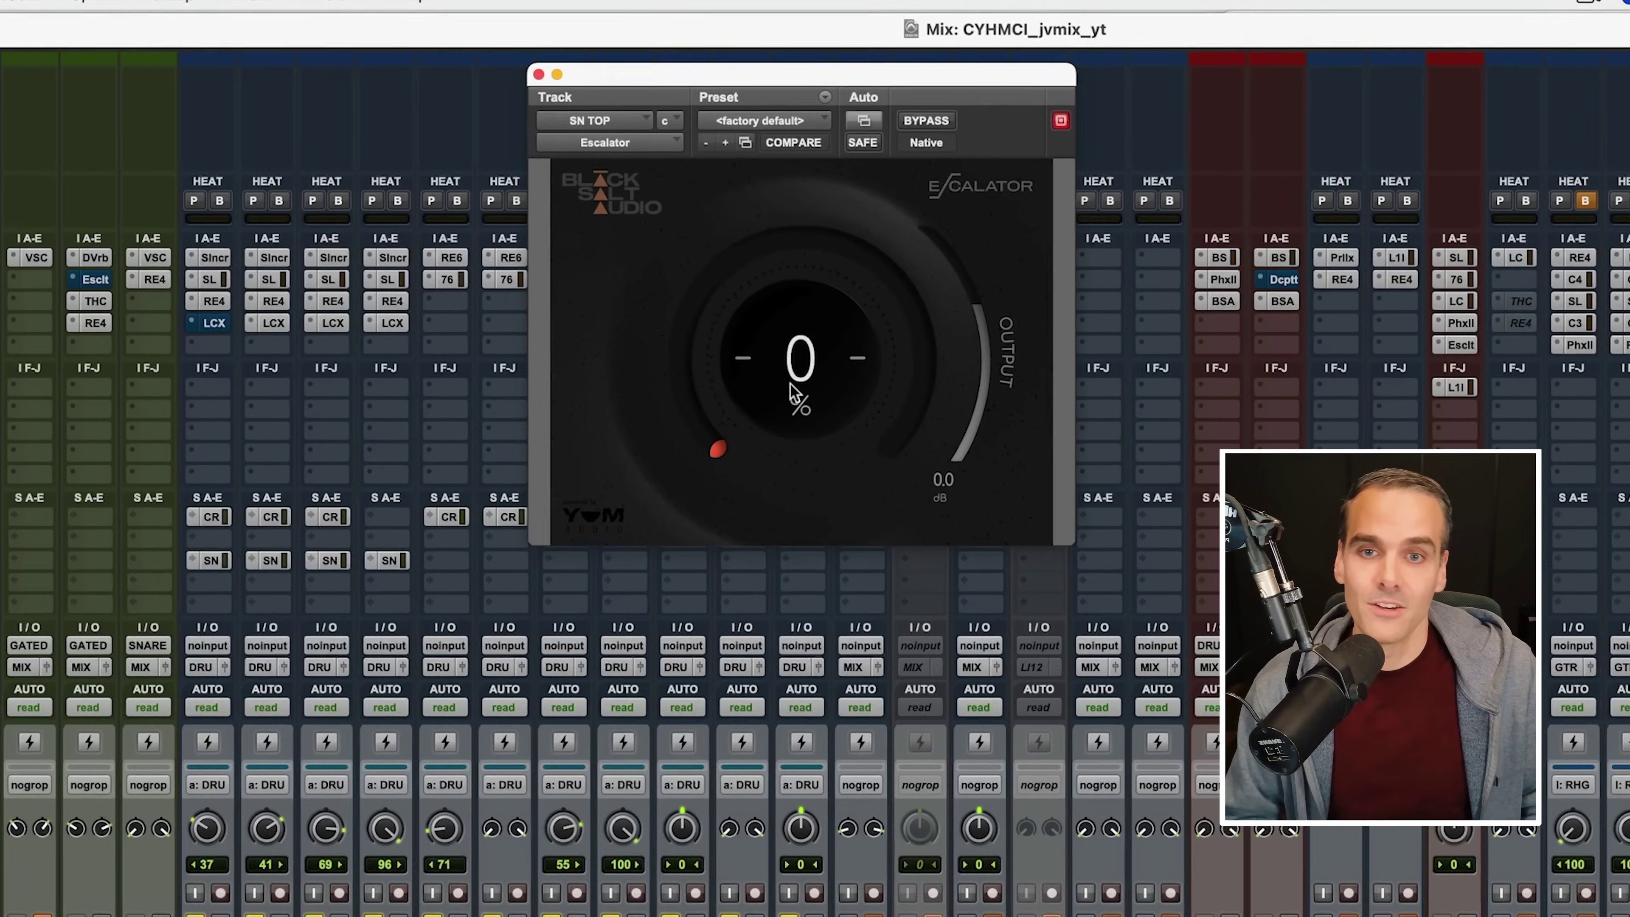
Raise the Escalator saturation amount on the snare top to about 49%.
{"action": "left_click_drag", "start_coordinate": [805, 324], "coordinate": [804, 285]}
{"action": "left_click_drag", "start_coordinate": [800, 359], "coordinate": [776, 491]}
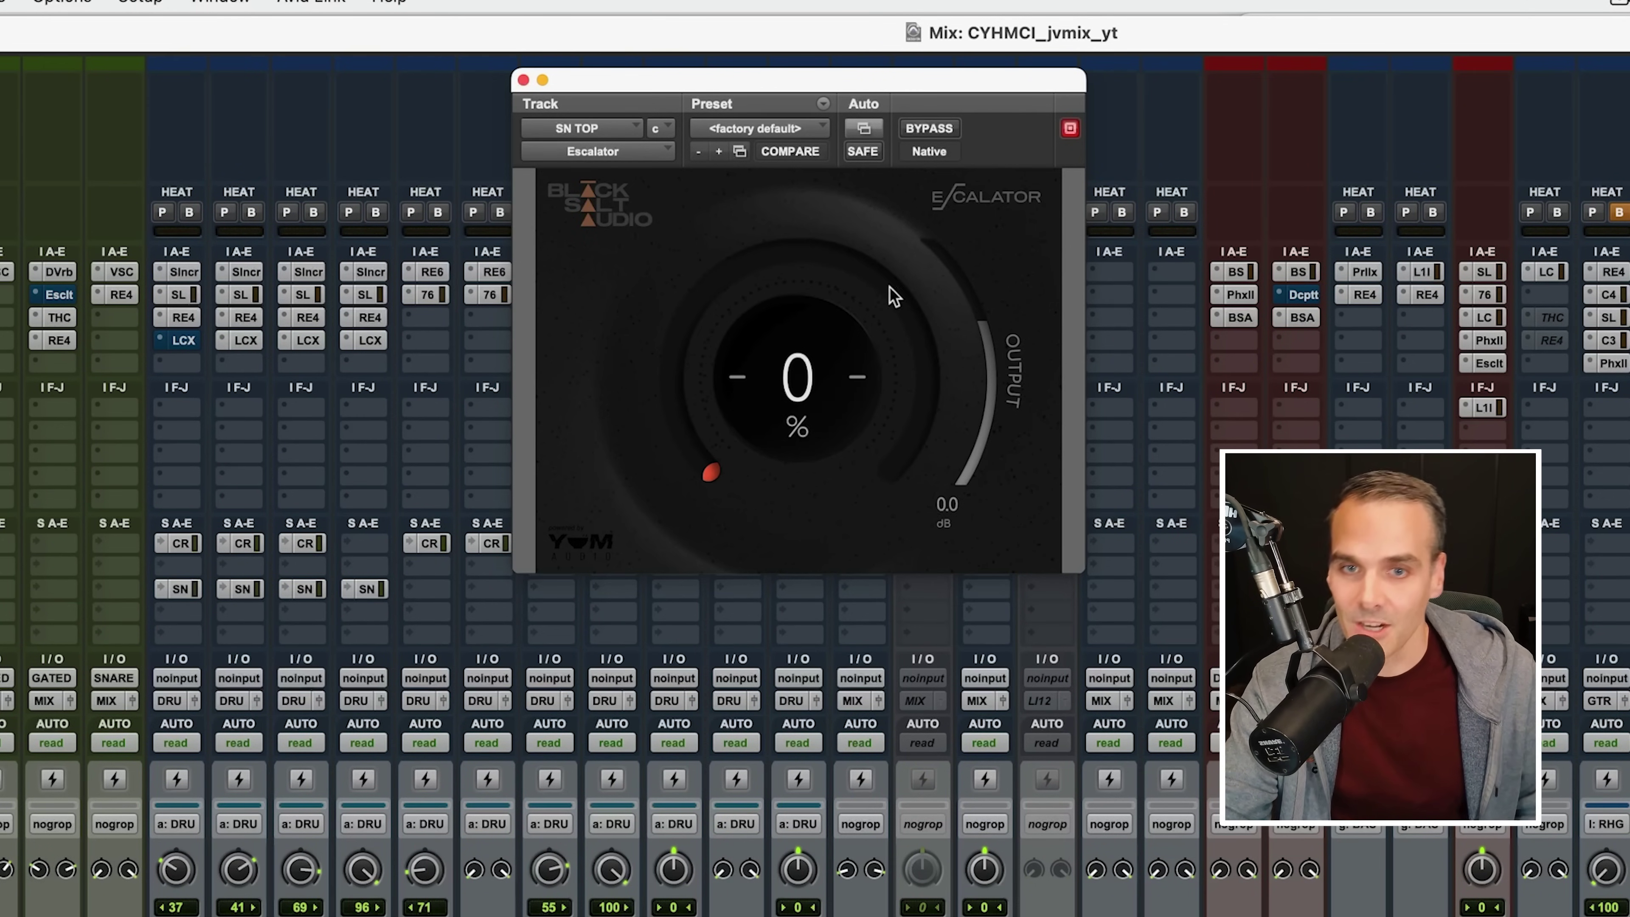
{"action": "left_click_drag", "start_coordinate": [838, 376], "coordinate": [848, 265]}
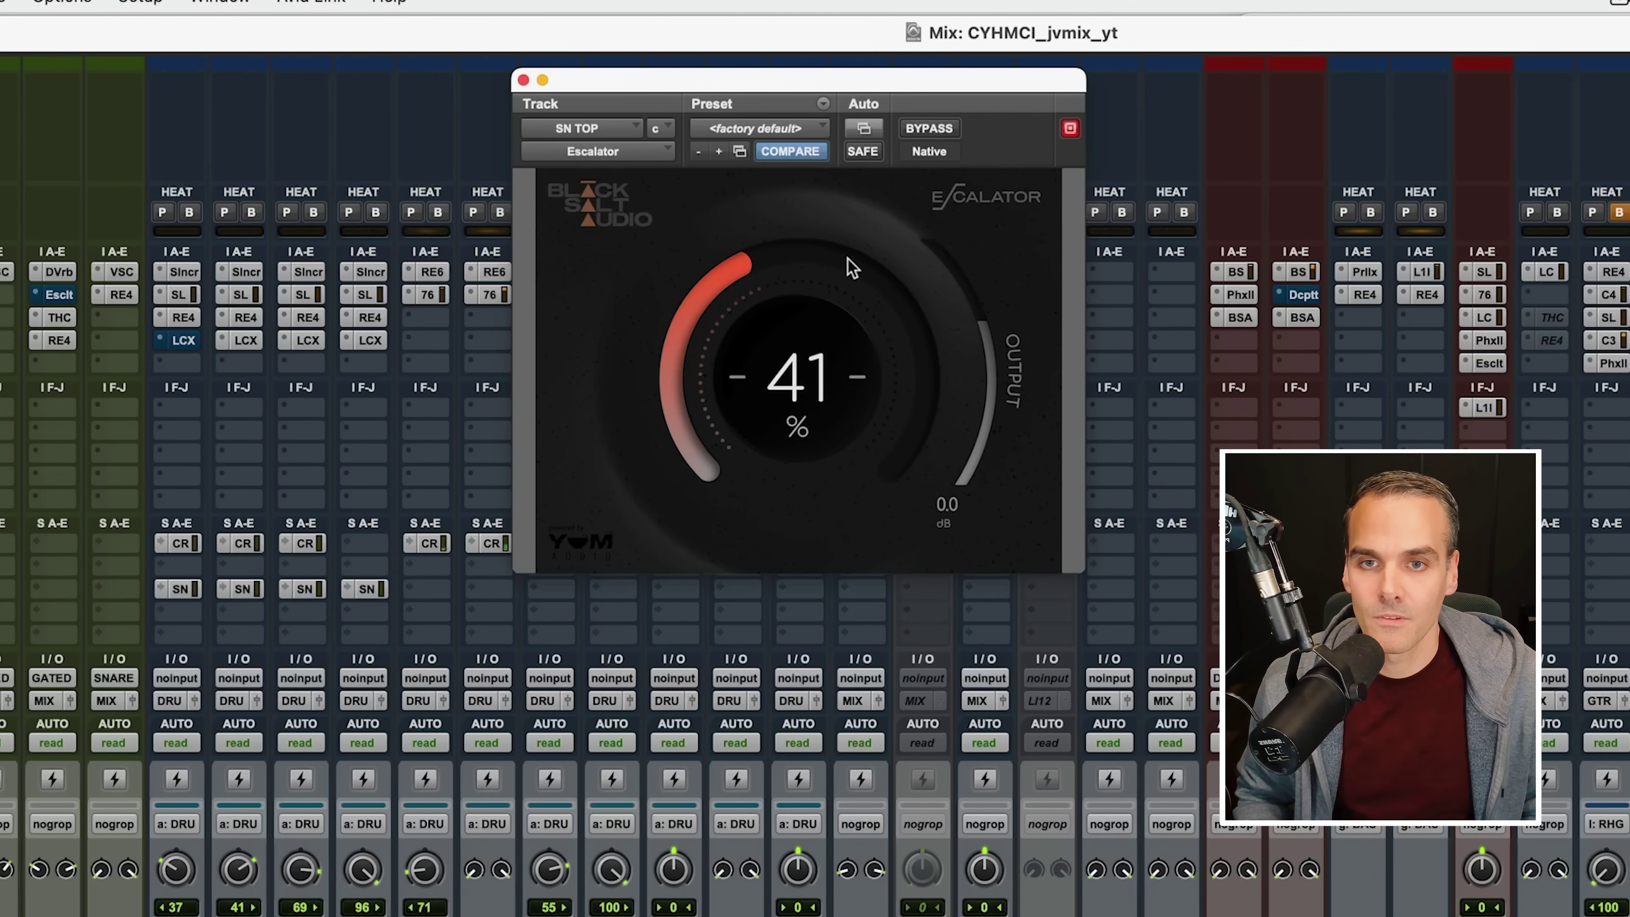
{"action": "left_click_drag", "start_coordinate": [841, 322], "coordinate": [841, 314]}
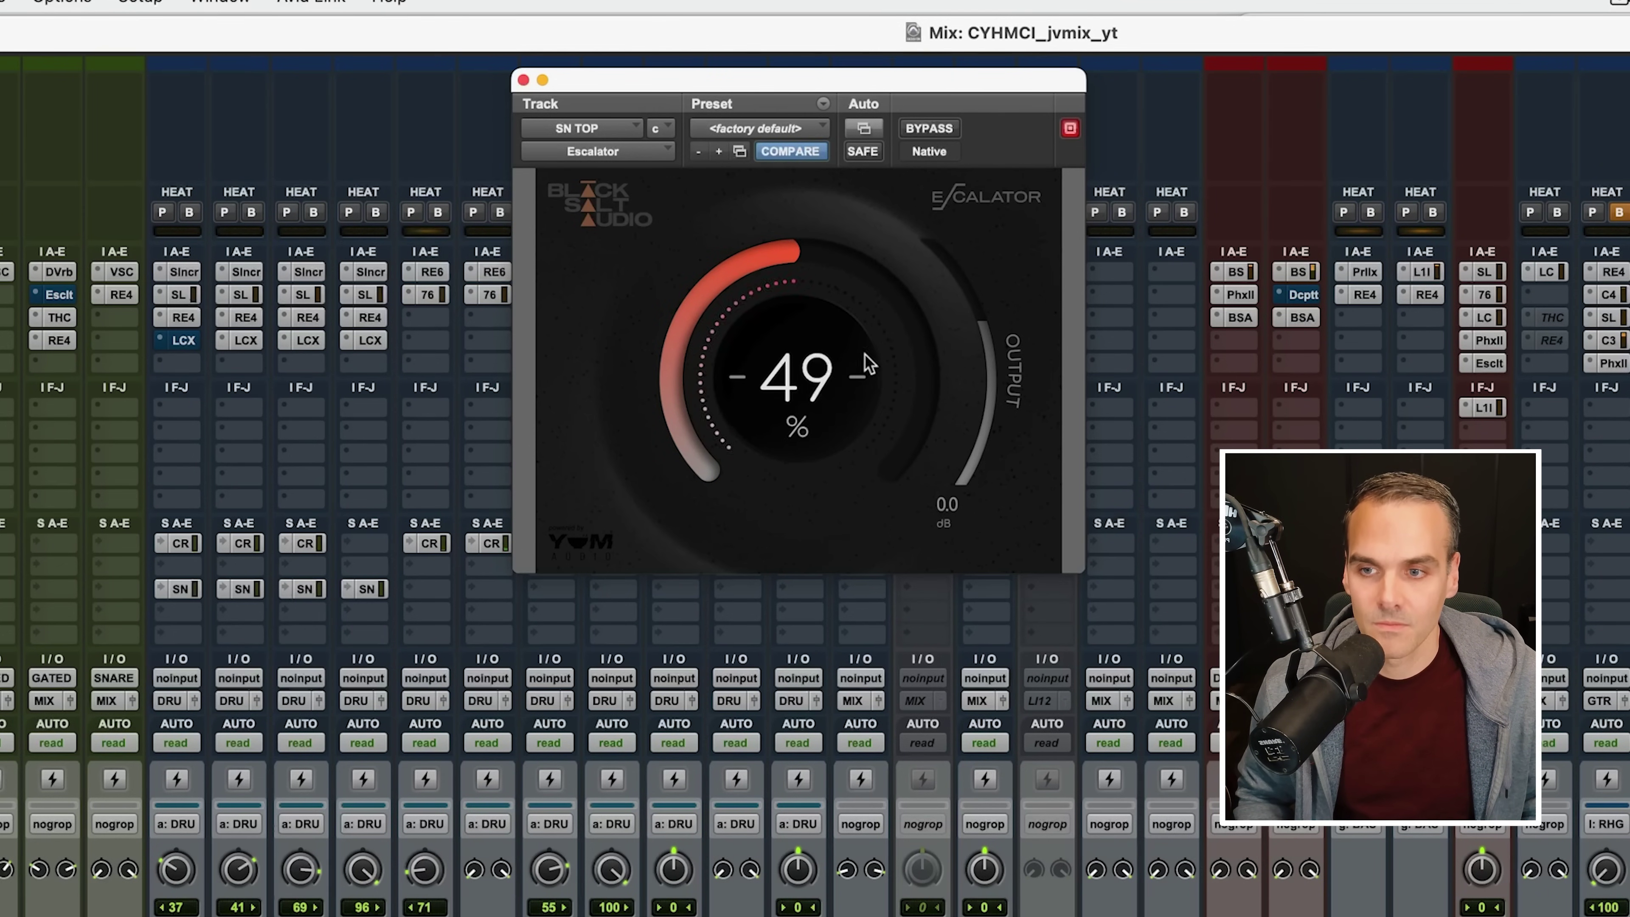
Trim the Escalator output to about -2.4 dB and compare the snare with the plug-in bypassed.
{"action": "scroll", "coordinate": [988, 338], "scroll_direction": "down", "scroll_amount": 3}
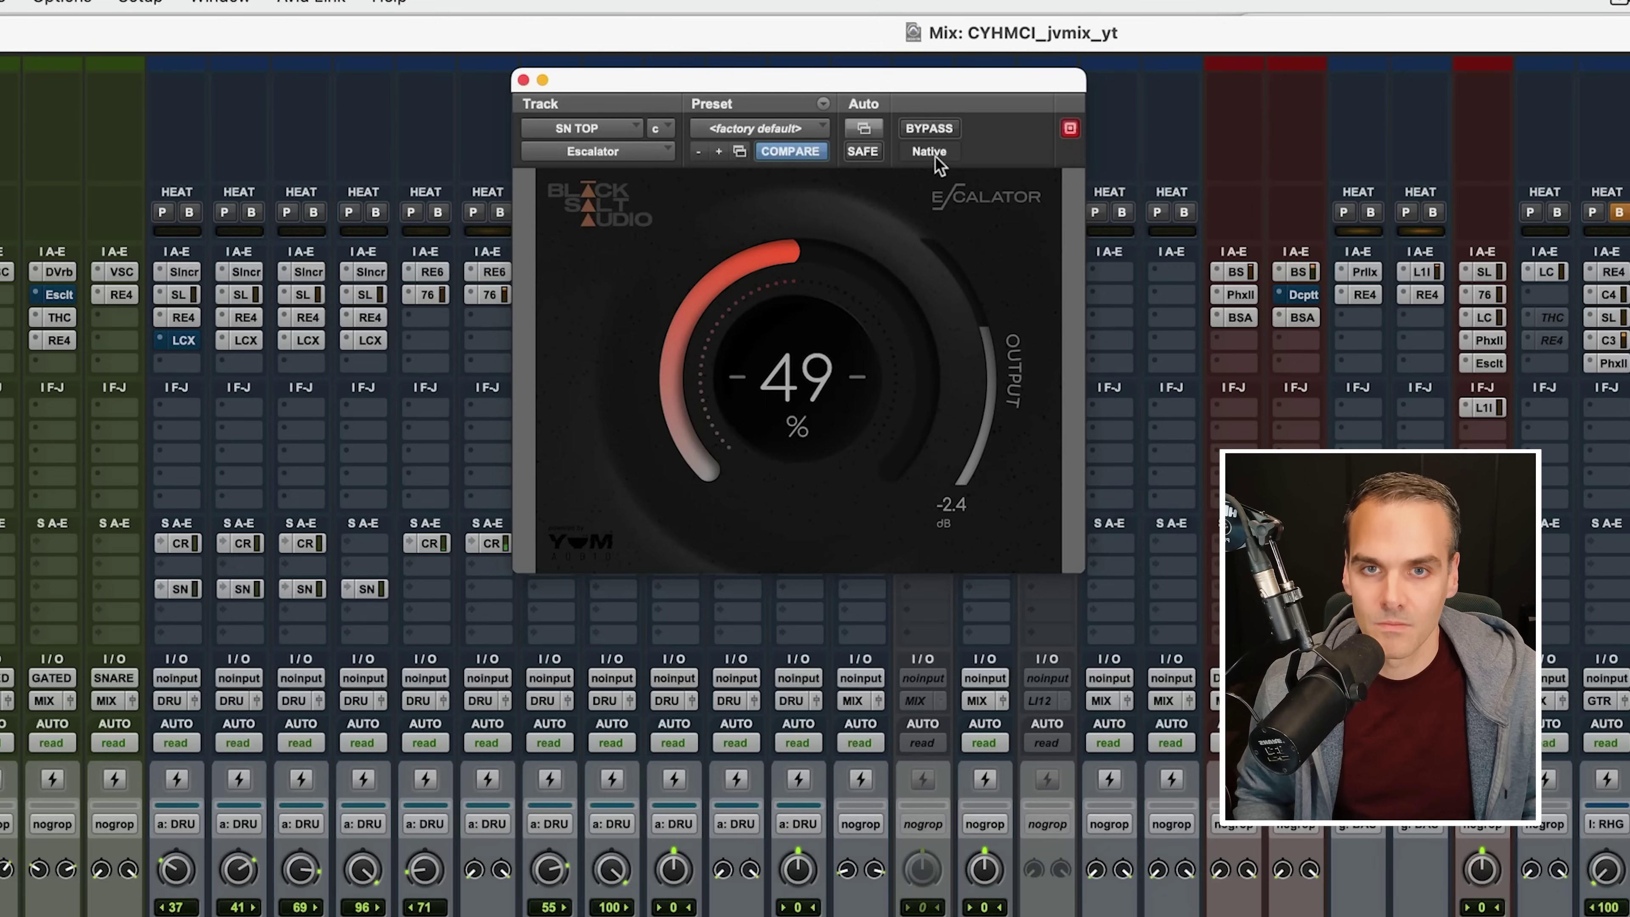
{"action": "left_click", "coordinate": [936, 131]}
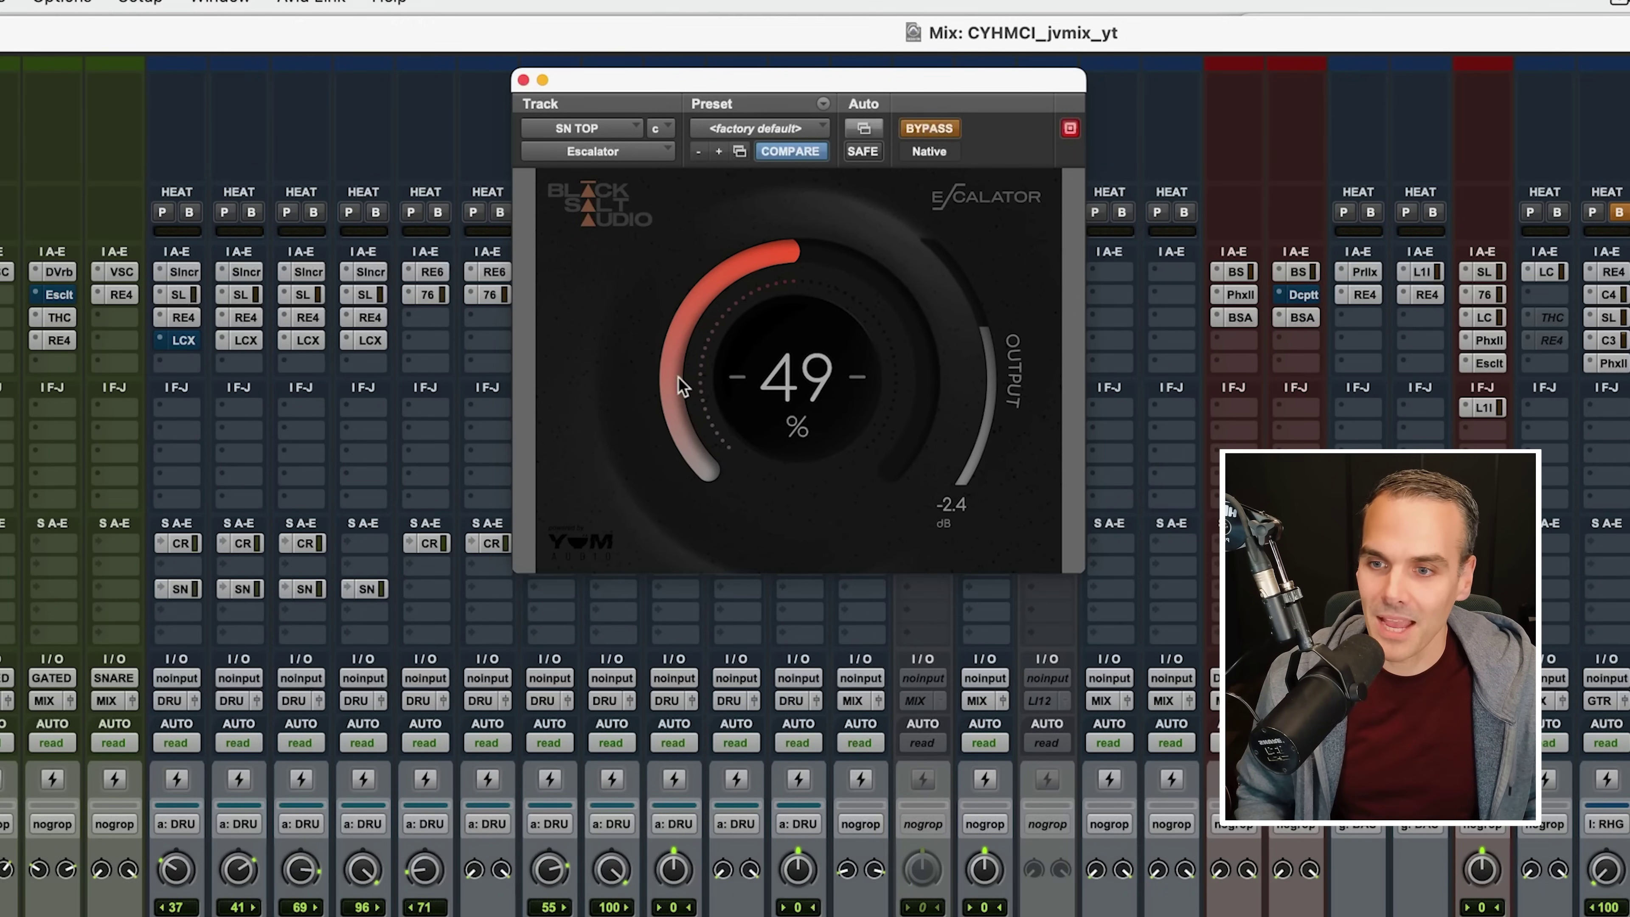
{"action": "key", "text": "space"}
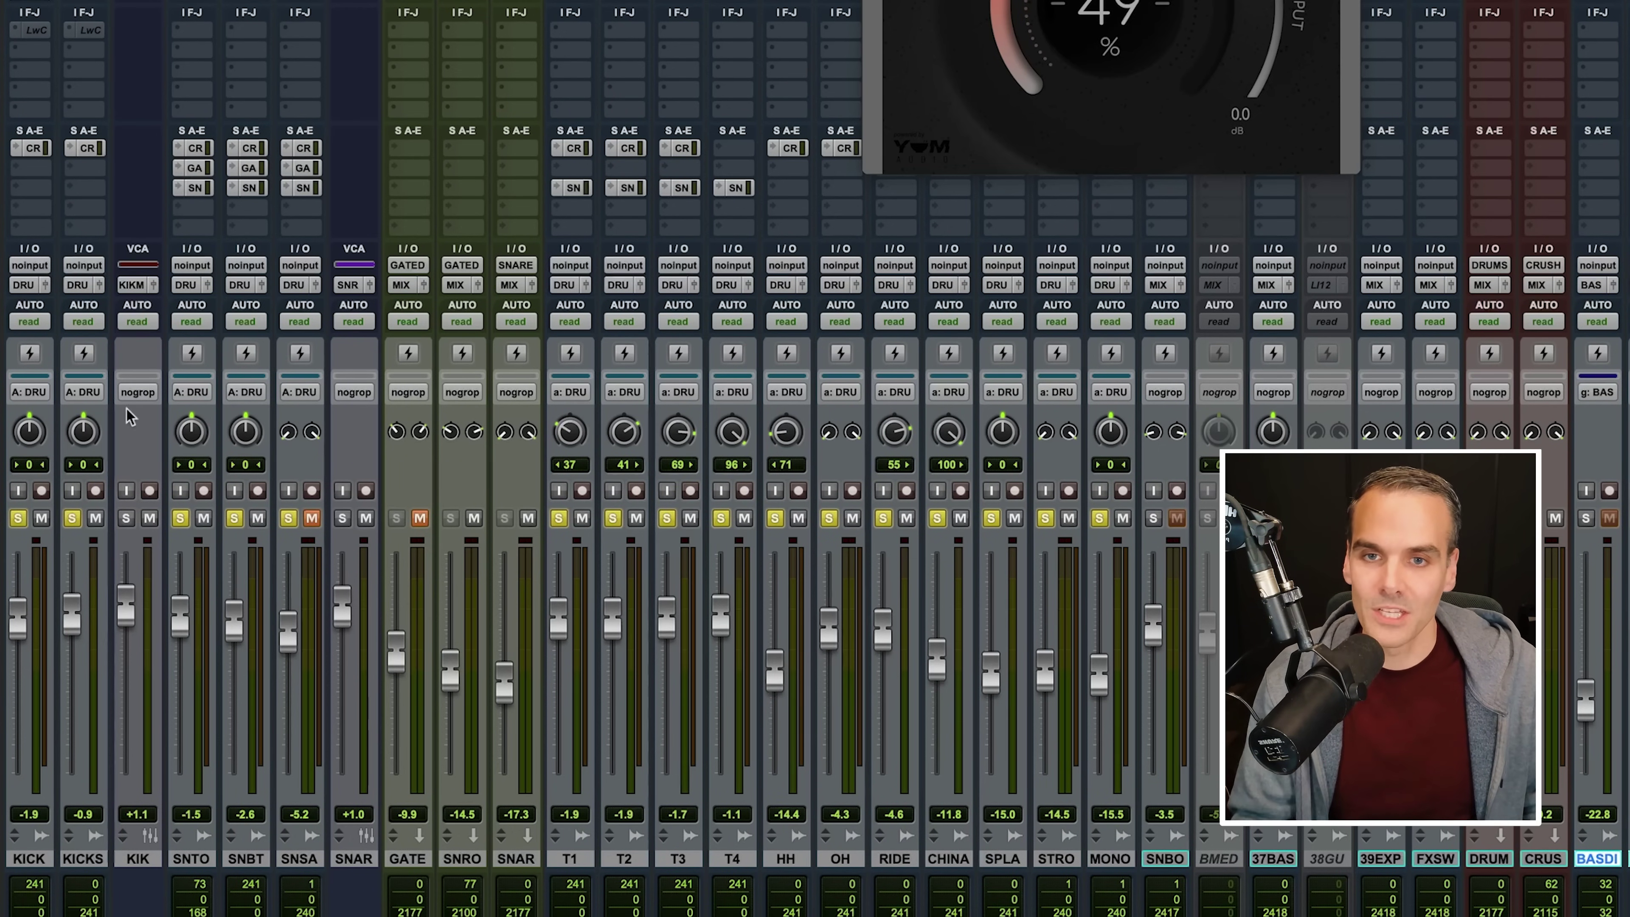
Fine-tune the Escalator saturation amount on the snare top to 44%.
{"action": "left_click_drag", "start_coordinate": [1056, 106], "coordinate": [1103, 75]}
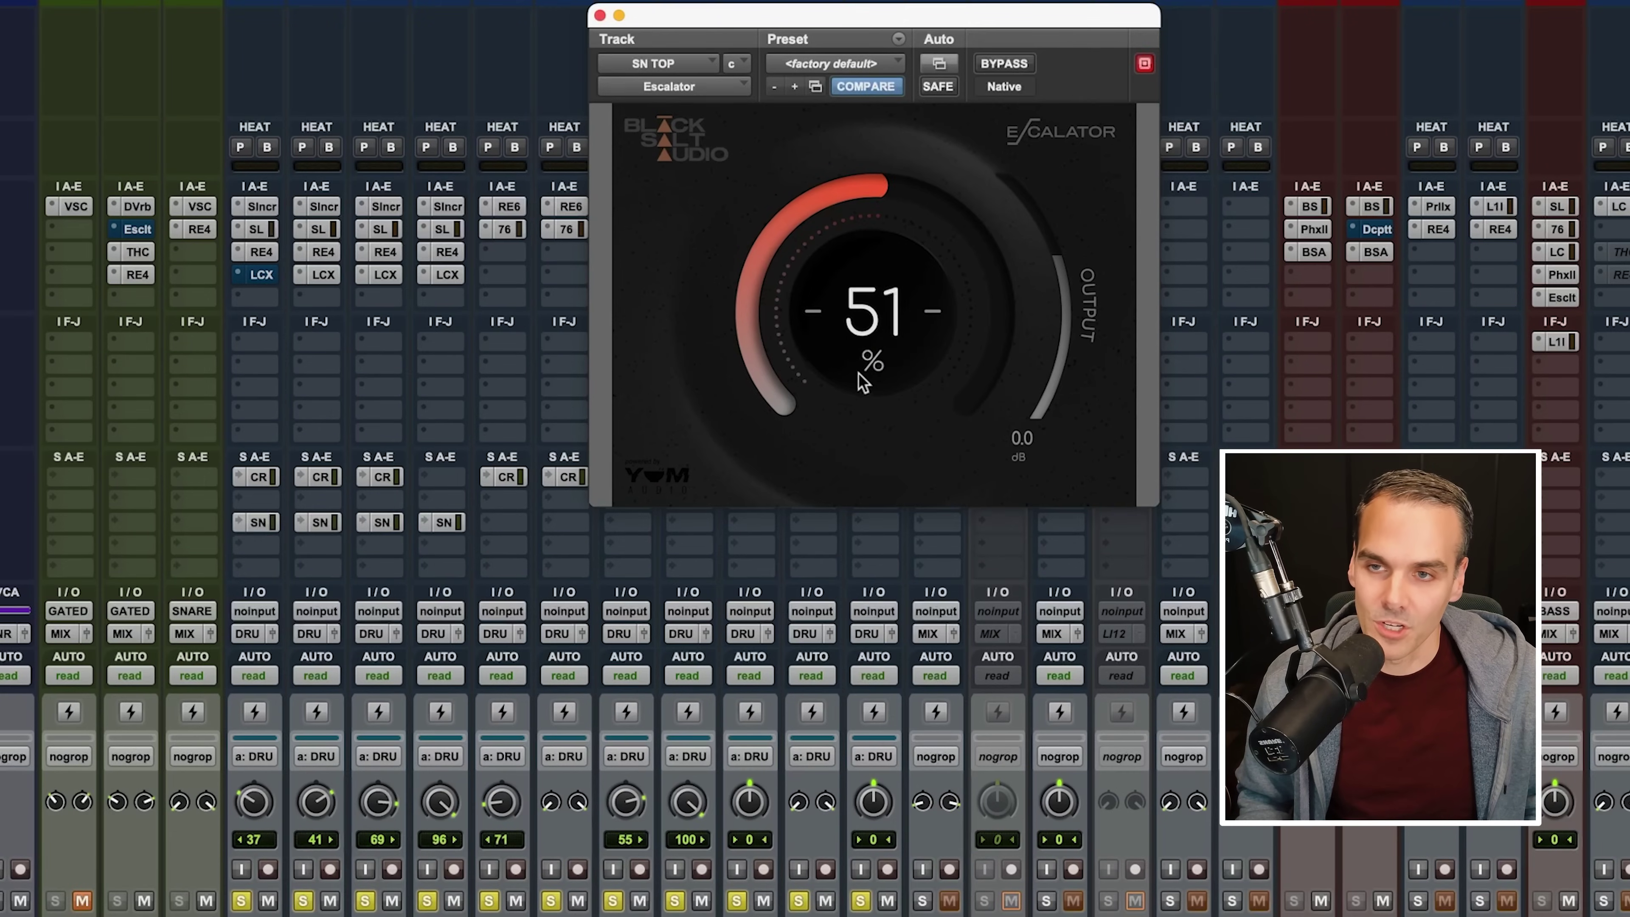
{"action": "left_click_drag", "start_coordinate": [862, 383], "coordinate": [873, 352]}
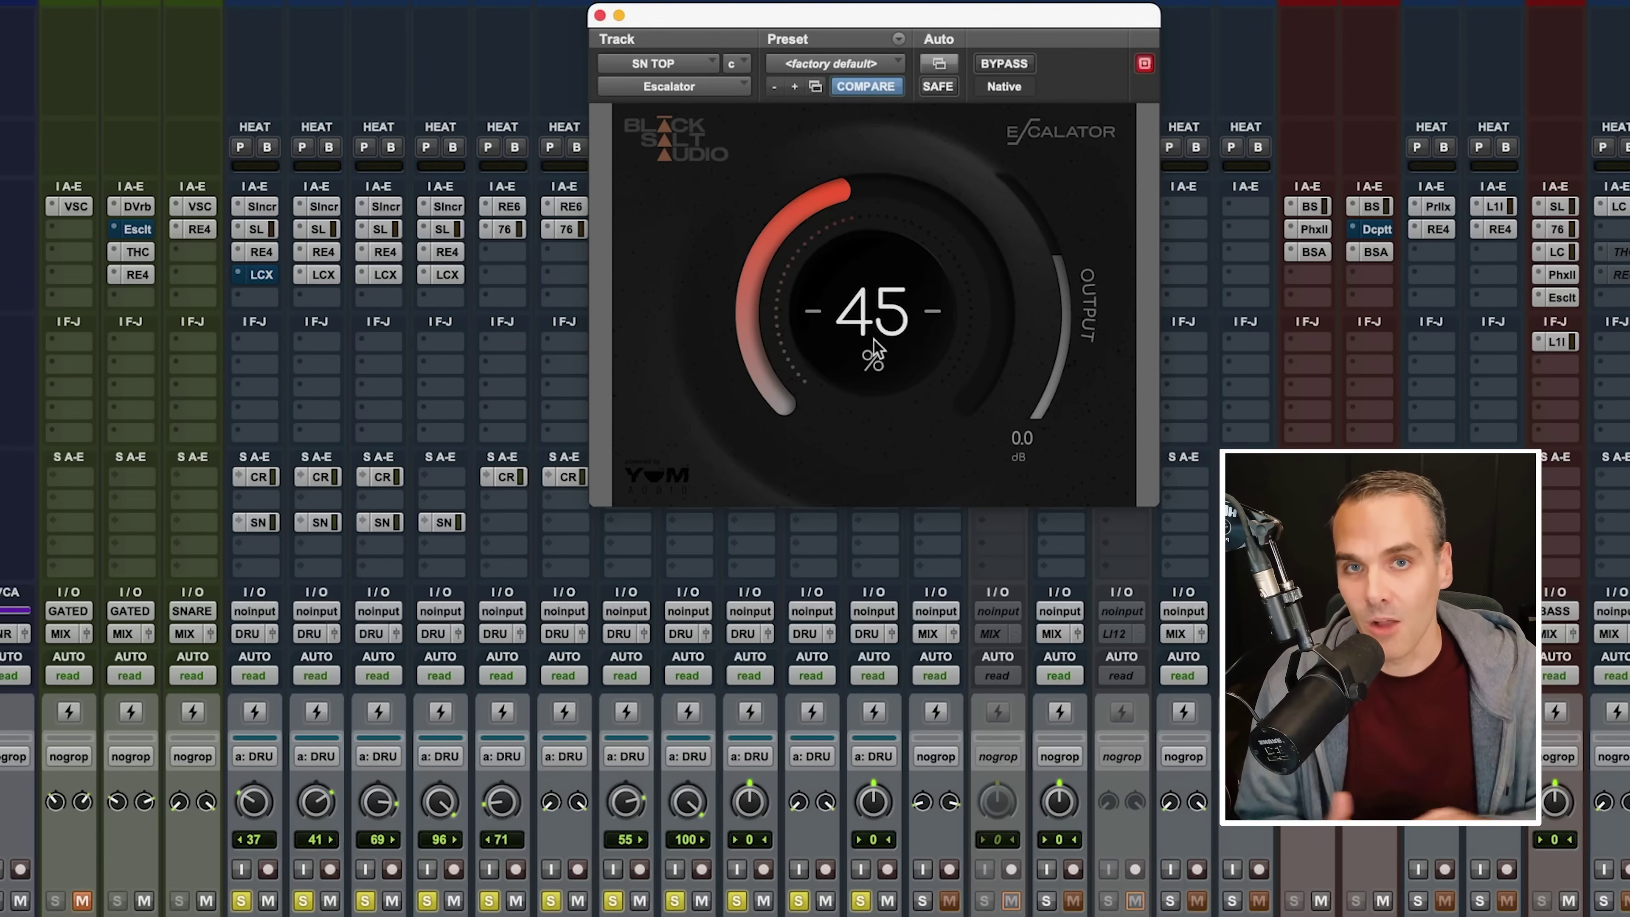
{"action": "left_click_drag", "start_coordinate": [871, 356], "coordinate": [873, 361]}
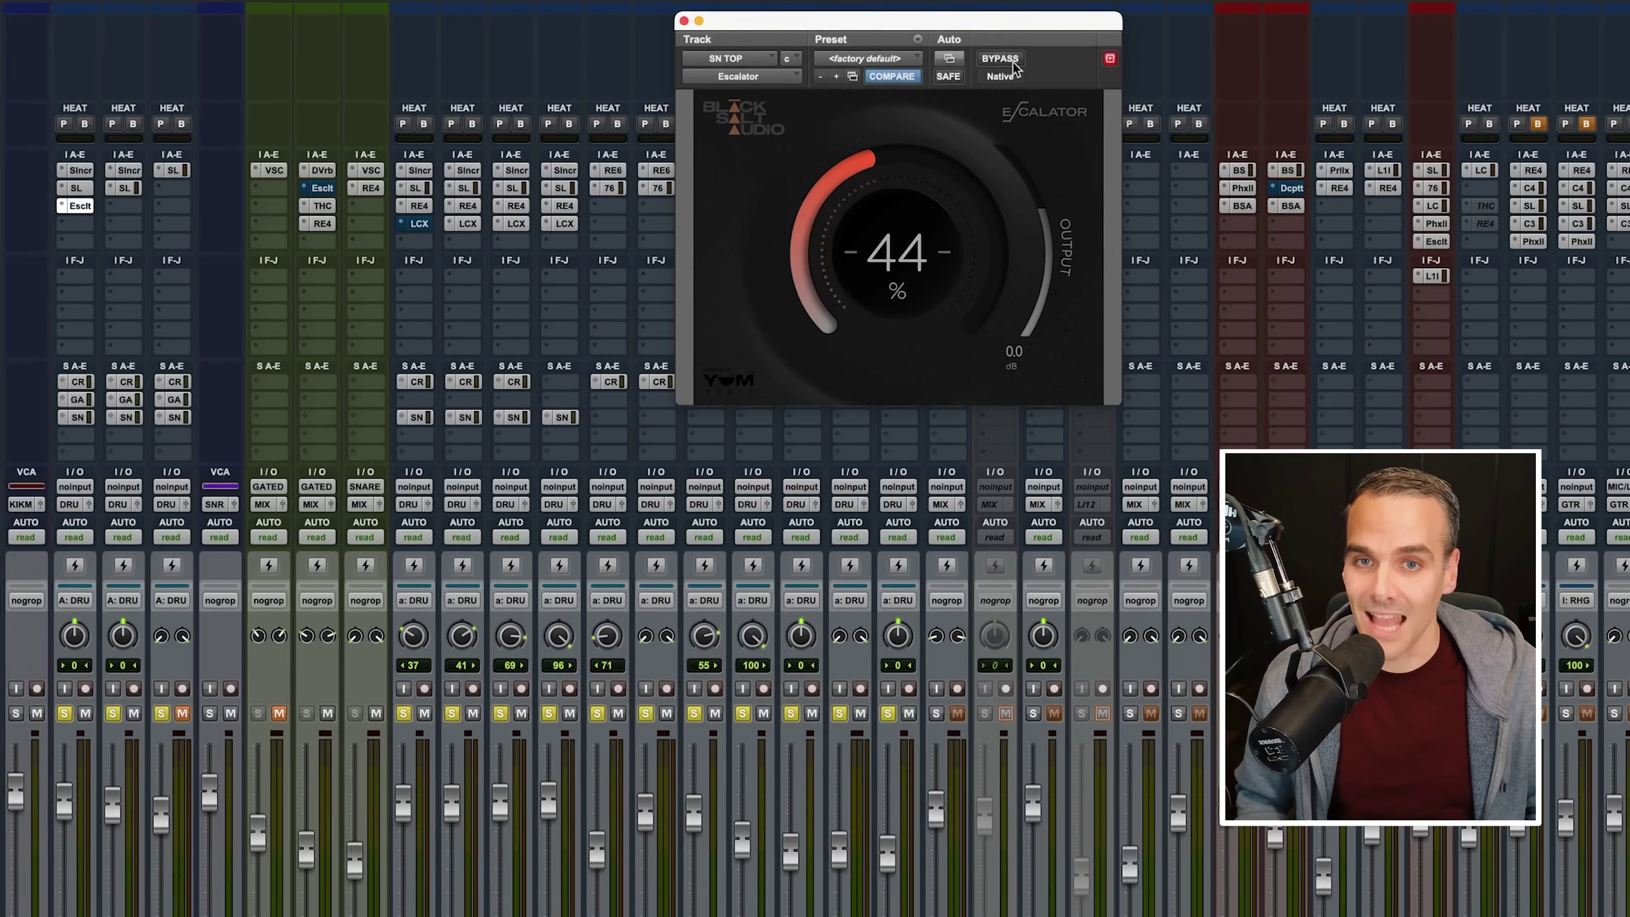
Compare the snare top with Escalator bypassed and active during playback.
{"action": "left_click", "coordinate": [1017, 63]}
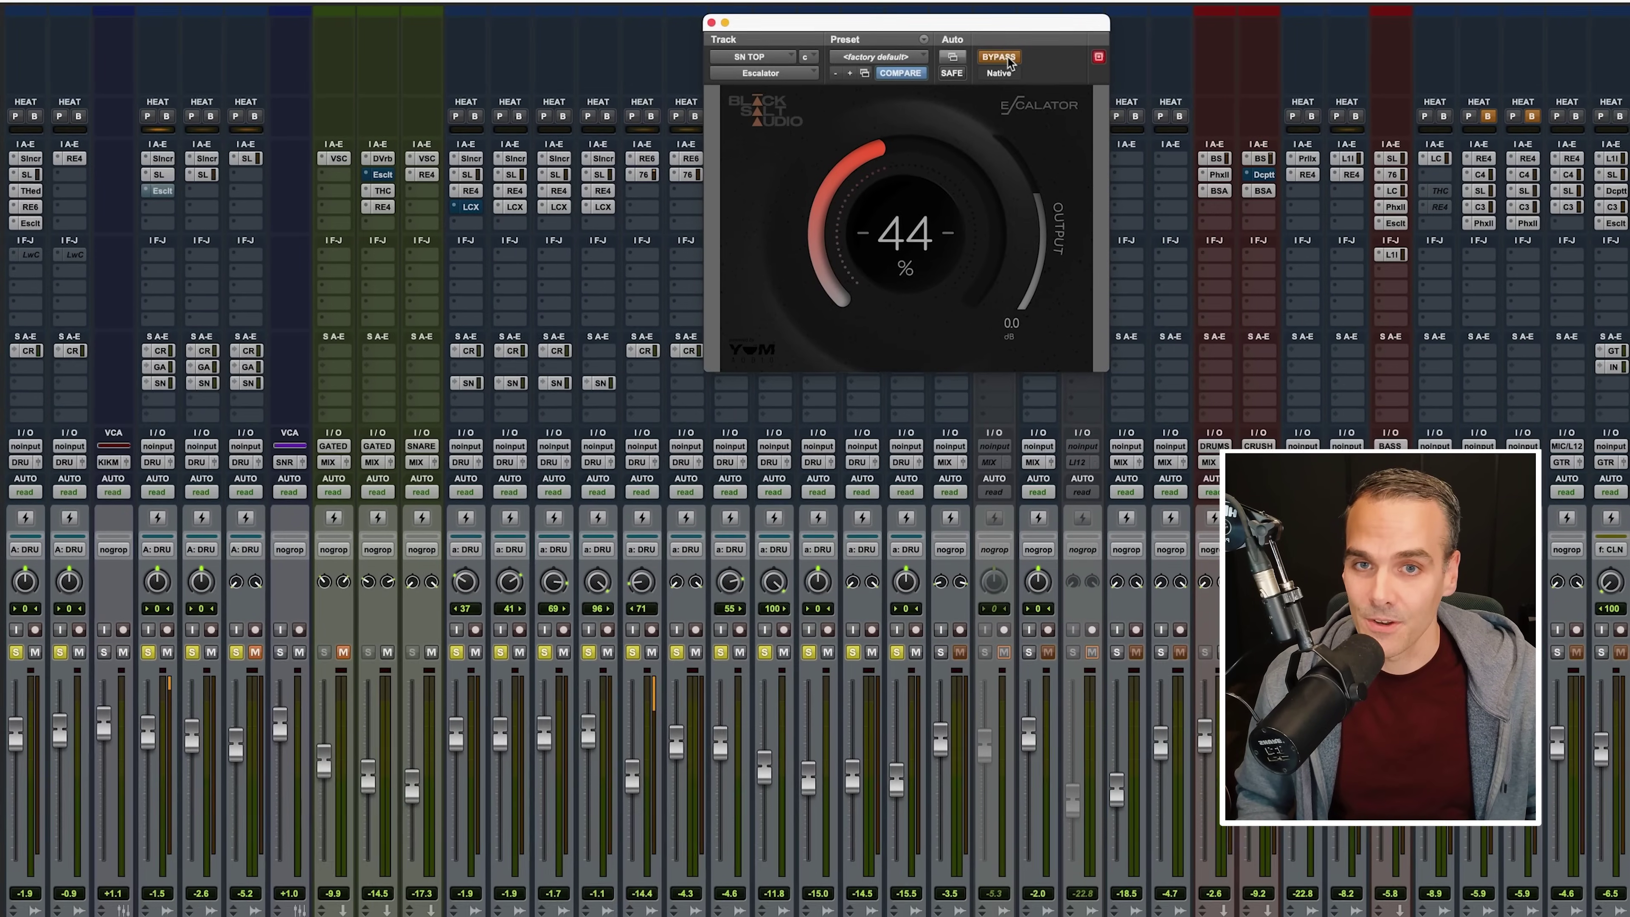
{"action": "left_click", "coordinate": [1000, 56]}
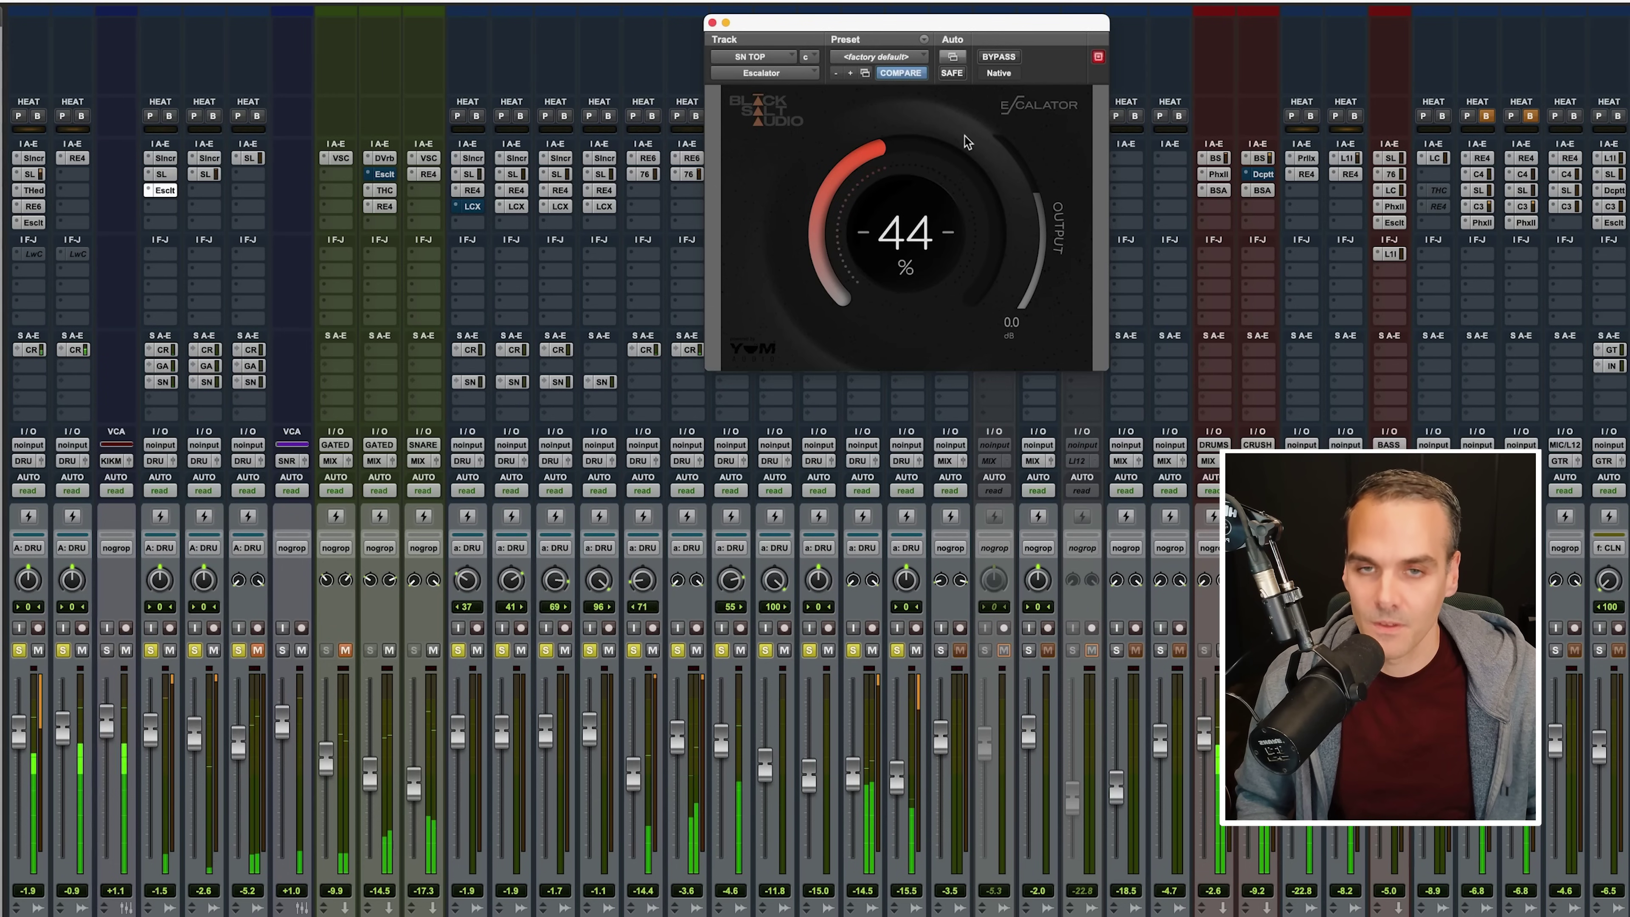
{"action": "left_click", "coordinate": [988, 58]}
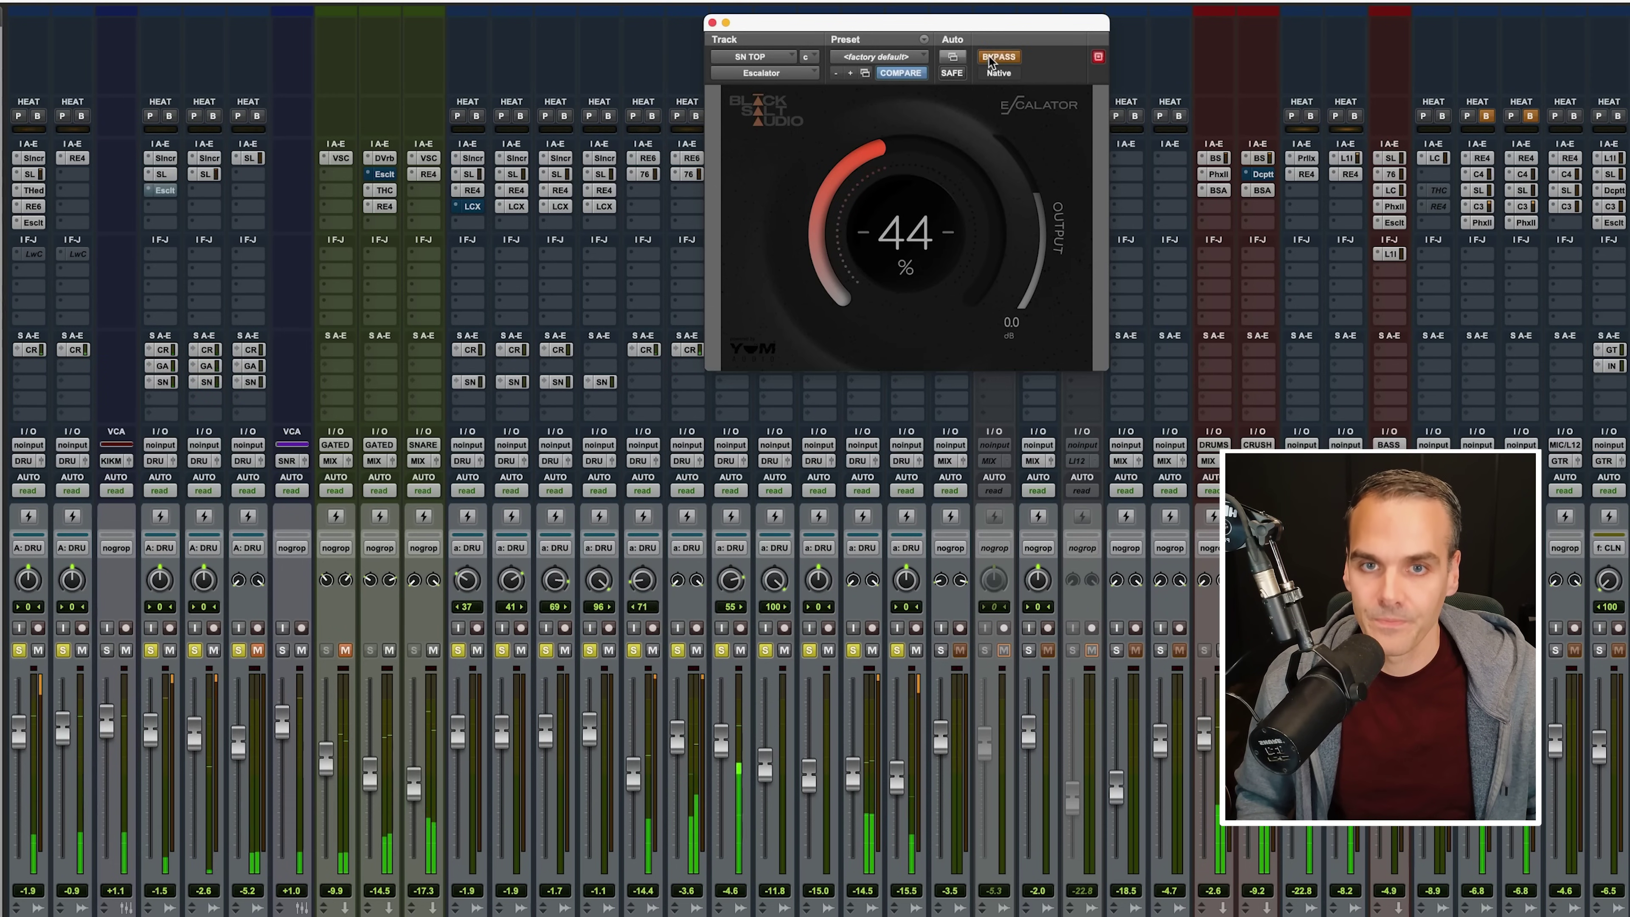
{"action": "left_click", "coordinate": [990, 58]}
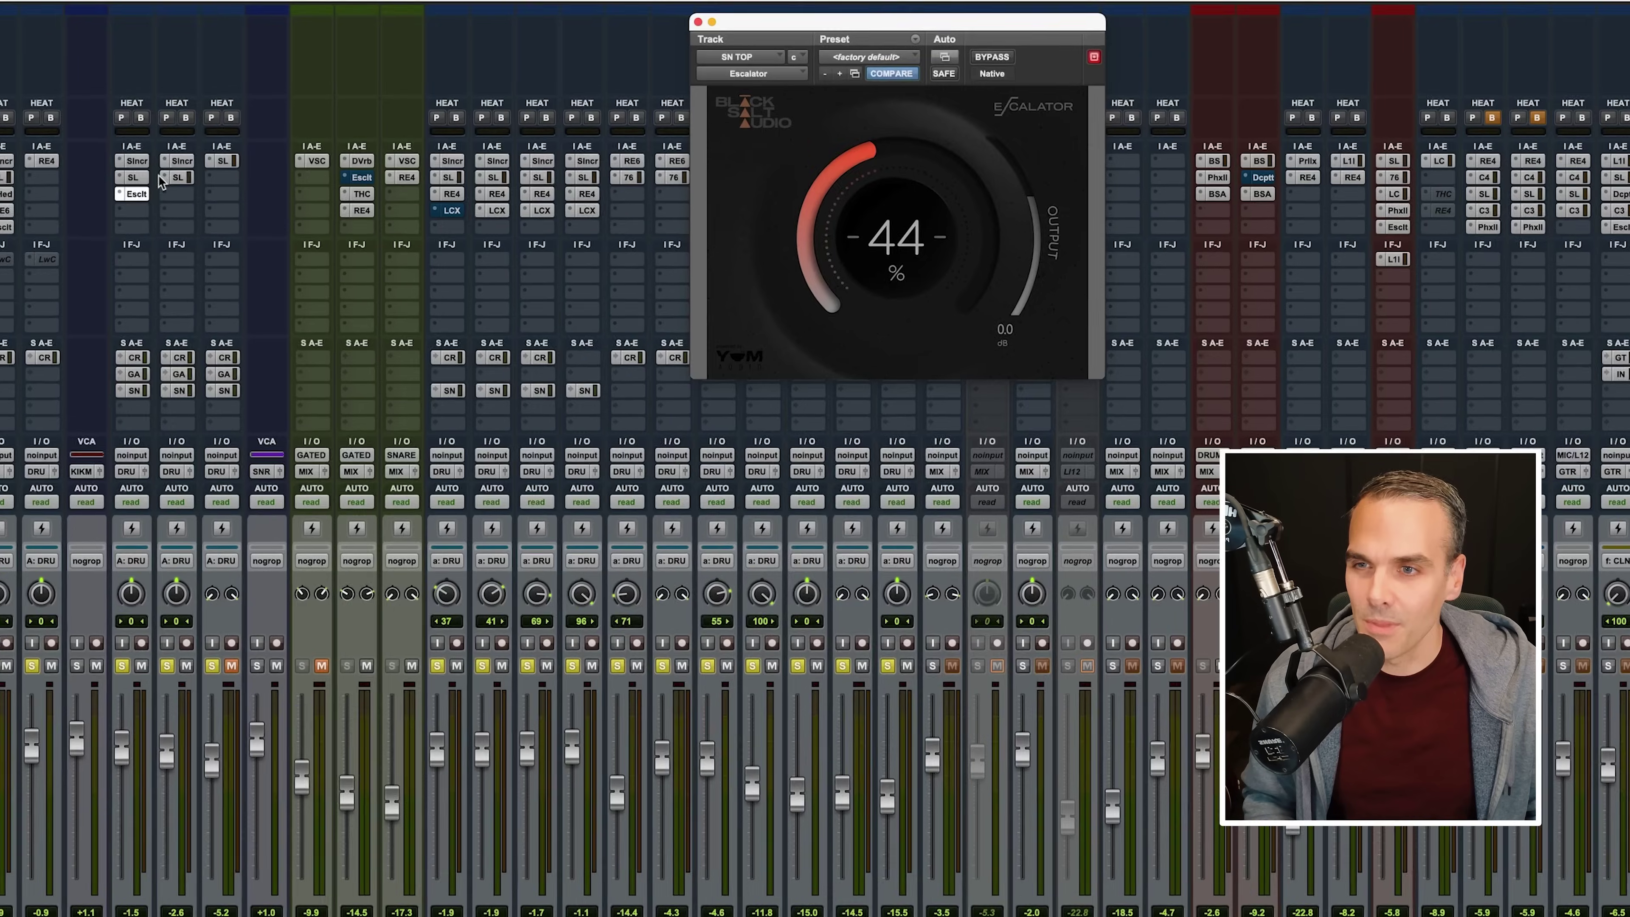
Reopen SSLChannel on the snare top, boost its LF gain further and cut the LMF gain a little more.
{"action": "left_click", "coordinate": [472, 174]}
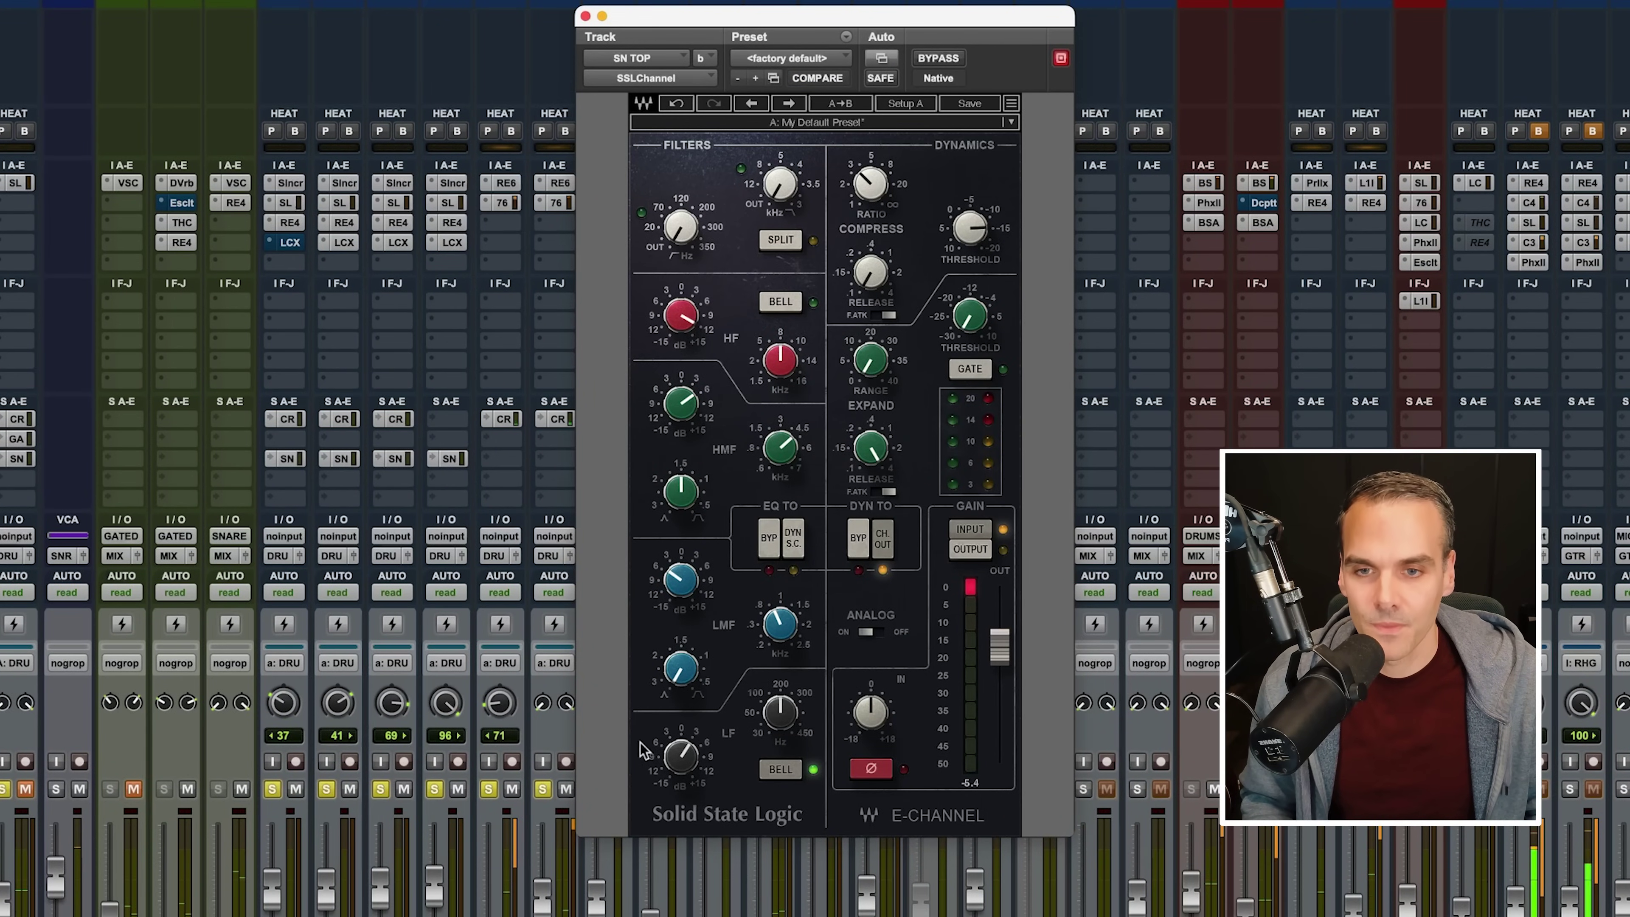
{"action": "left_click_drag", "start_coordinate": [678, 755], "coordinate": [673, 671]}
{"action": "left_click_drag", "start_coordinate": [681, 579], "coordinate": [681, 584]}
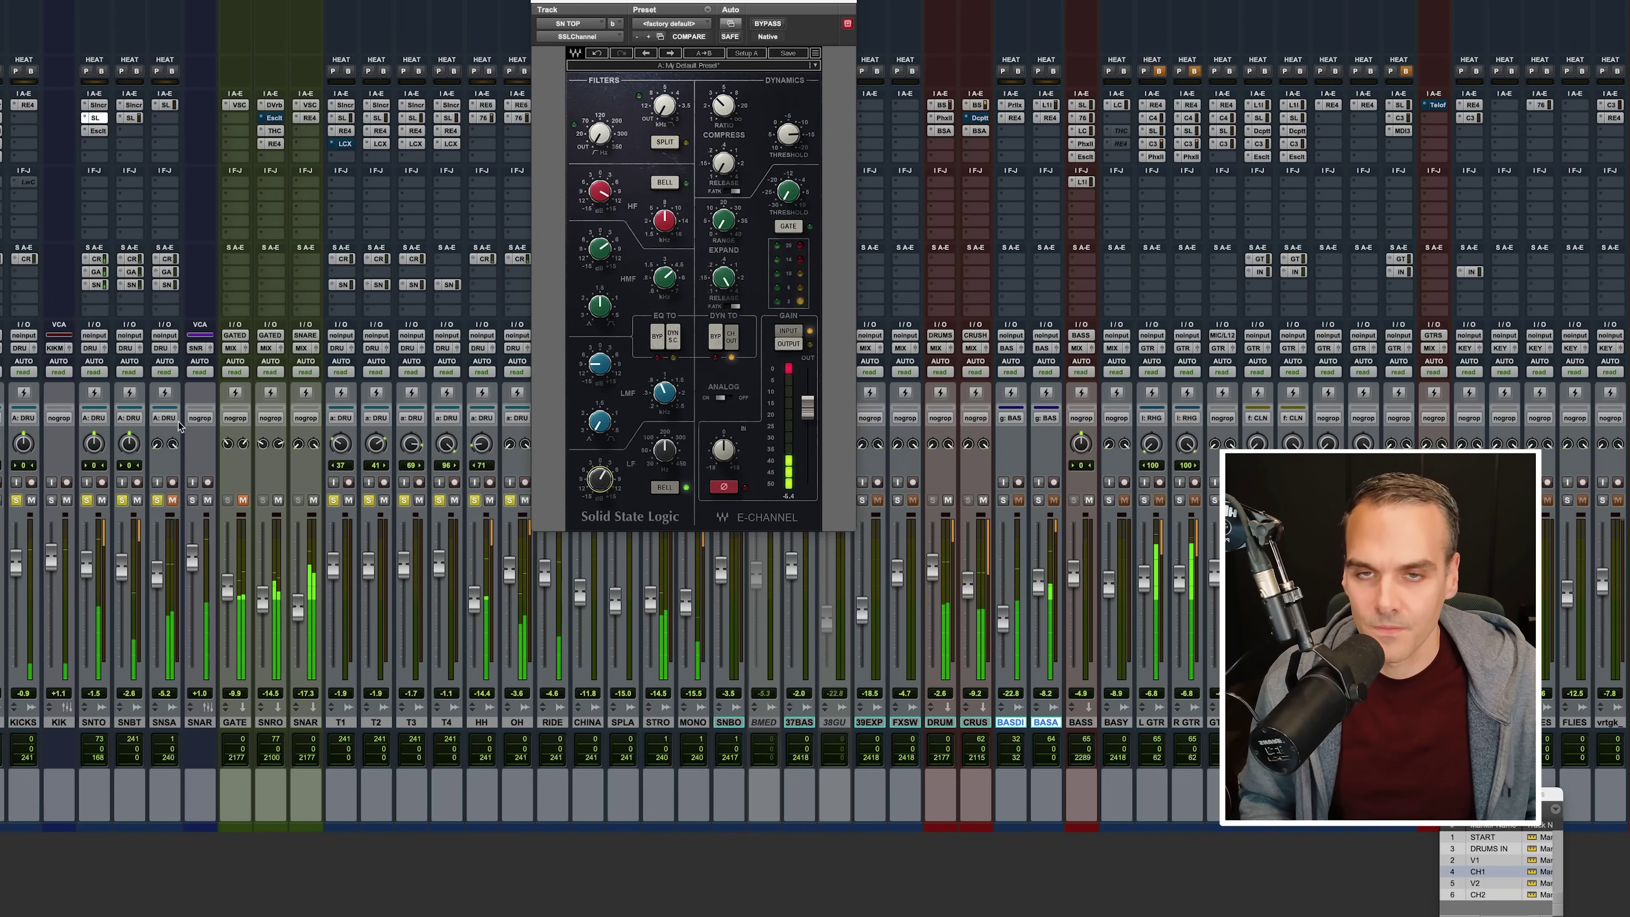
Close the SSLChannel window and clear all solos to hear the snare in the full mix, ending with the snare top soloed.
{"action": "left_click", "coordinate": [96, 118]}
{"action": "left_click", "coordinate": [86, 500], "text": "alt"}
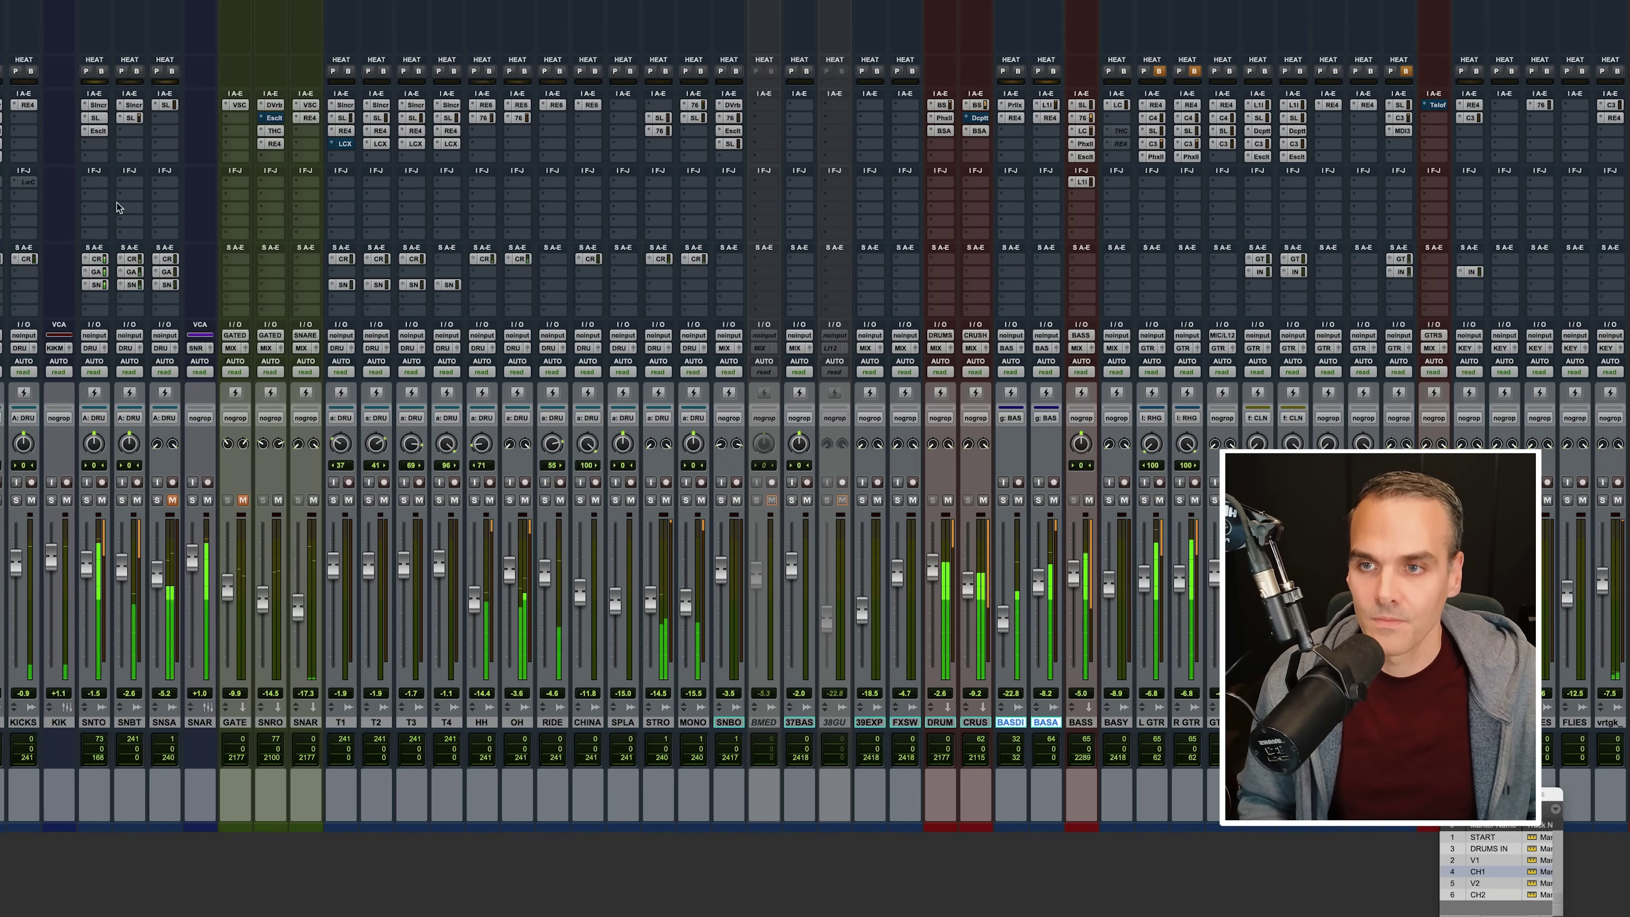
{"action": "left_click", "coordinate": [87, 500]}
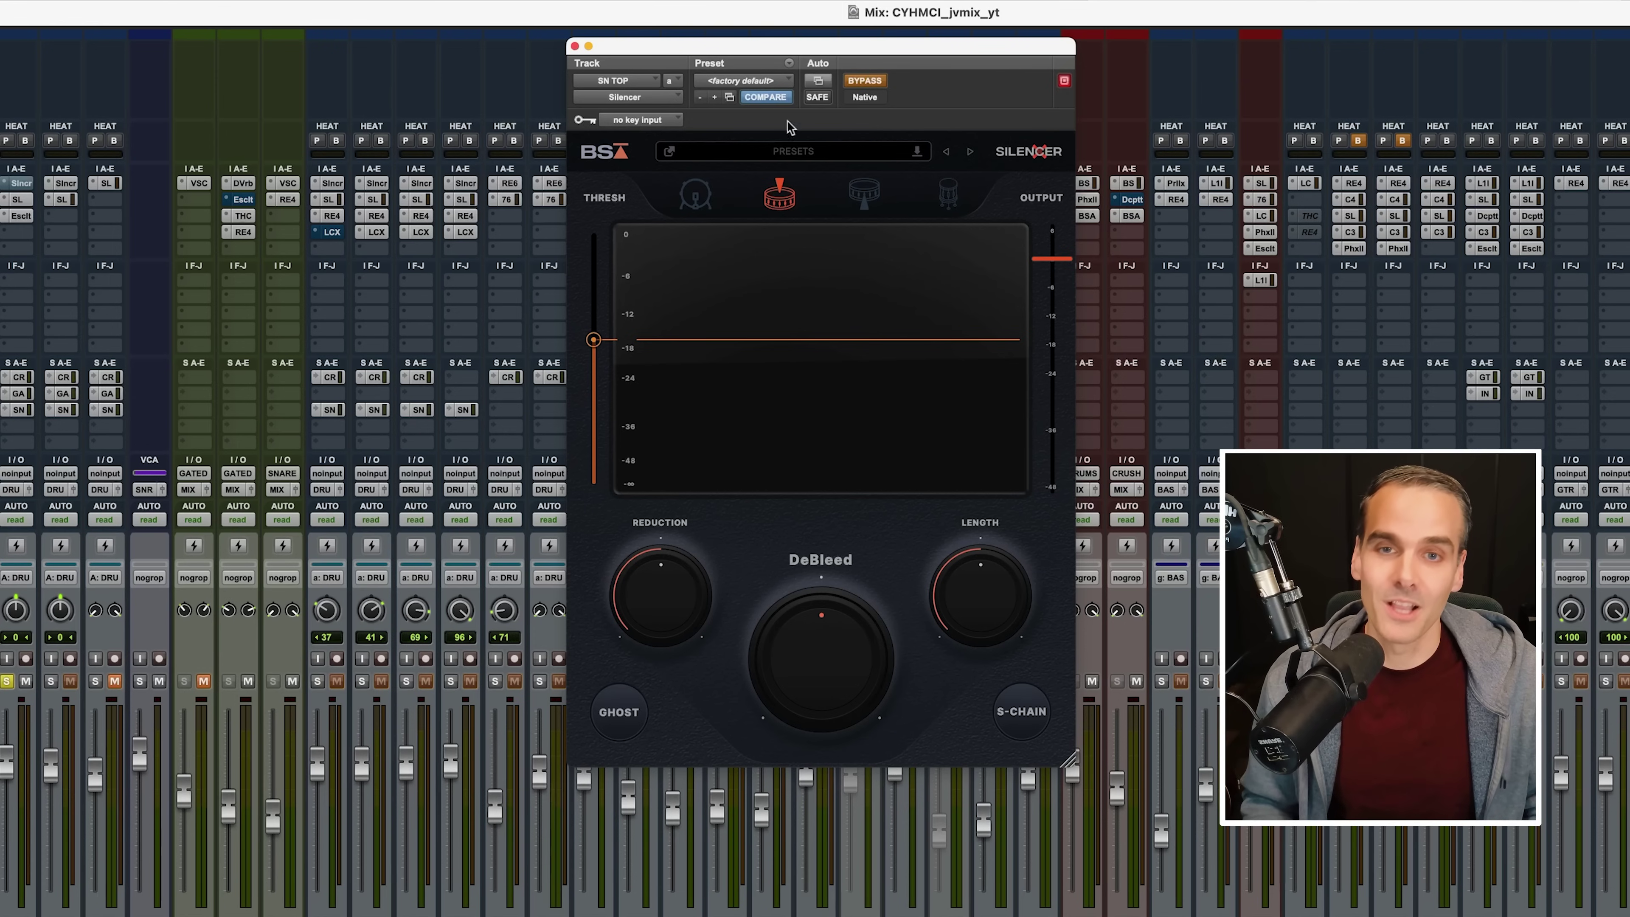
Solo the drum tracks and compare the snare top during playback with Silencer bypassed and active.
{"action": "left_click", "coordinate": [50, 681]}
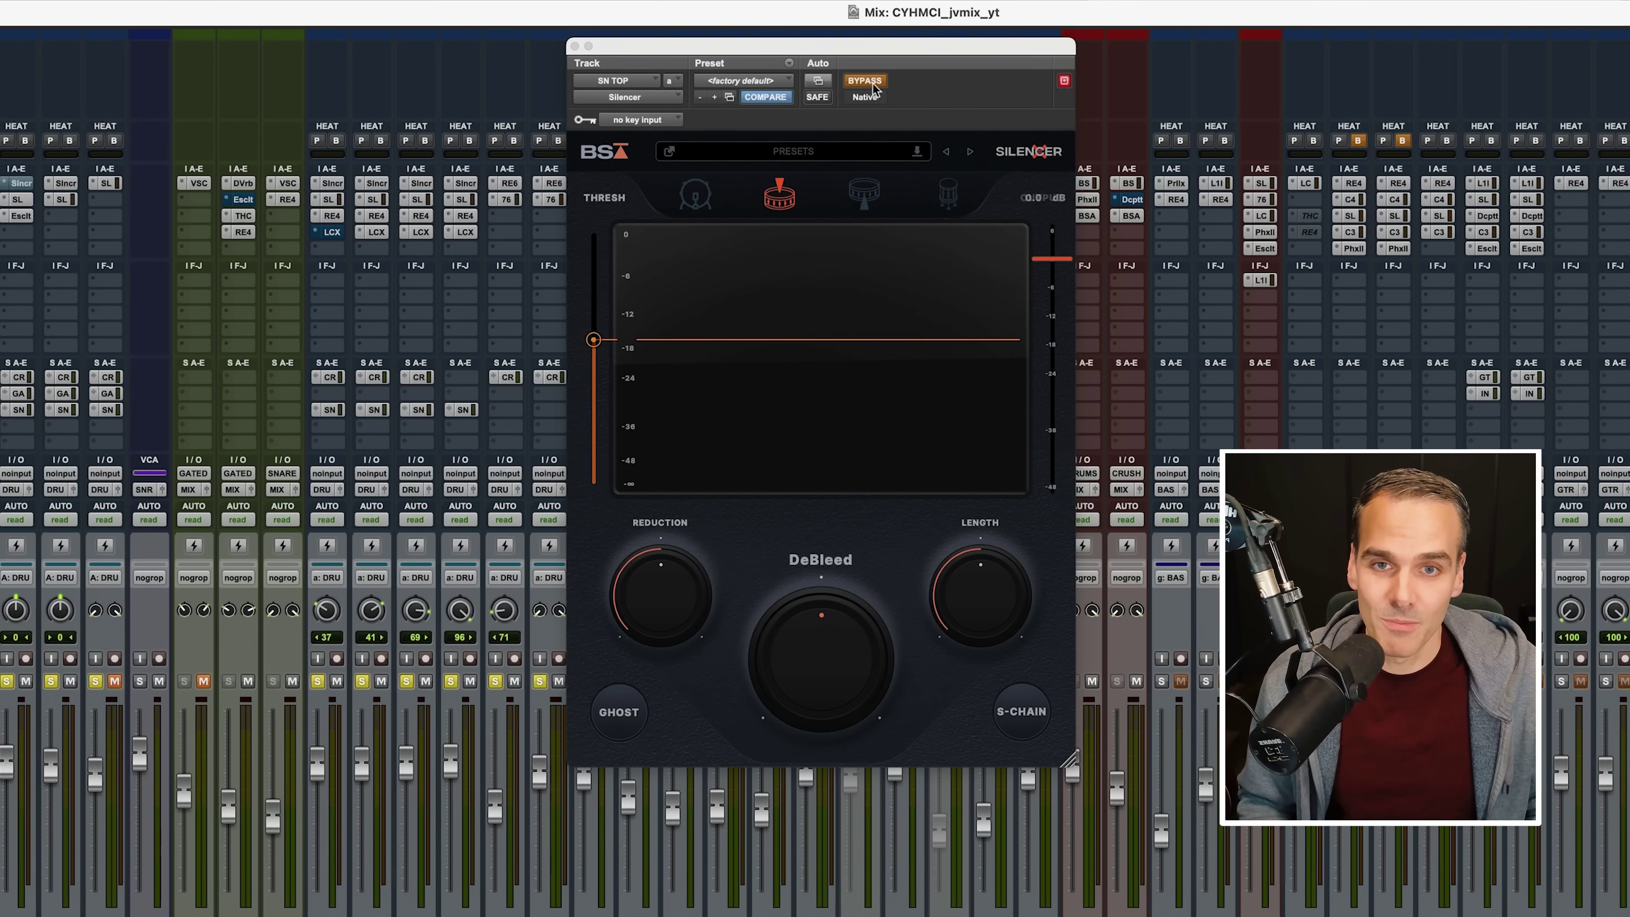
{"action": "key", "text": "space"}
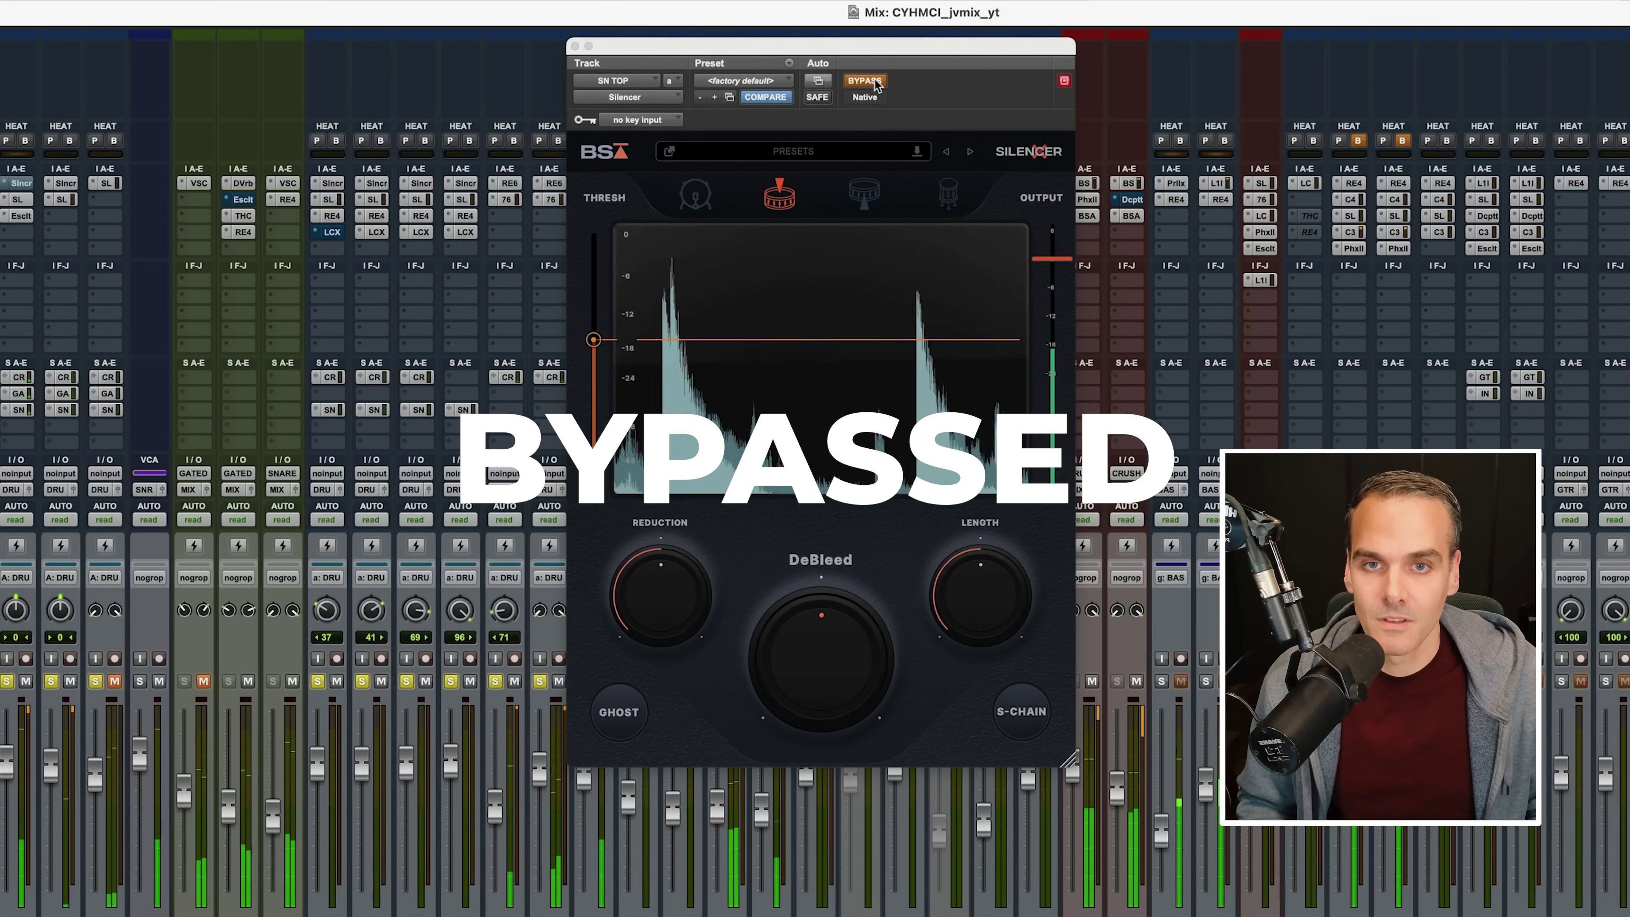
{"action": "left_click", "coordinate": [864, 81]}
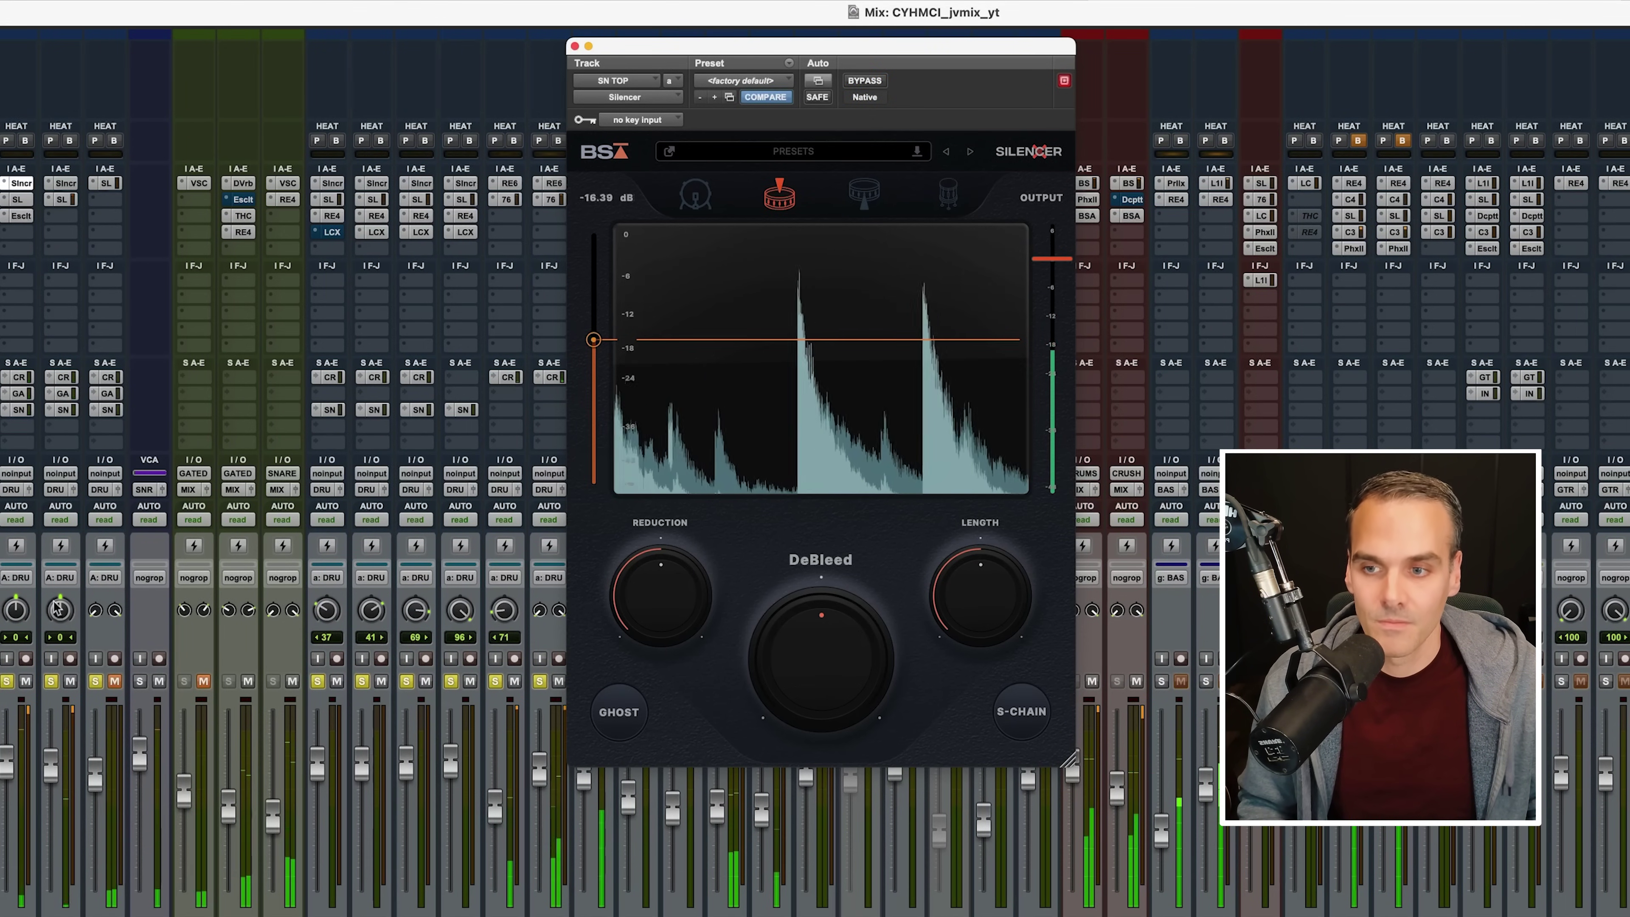
Clear the drum solos, solo only the snare top during playback, and close the Silencer window.
{"action": "left_click", "coordinate": [6, 681], "text": "alt"}
{"action": "left_click", "coordinate": [6, 682]}
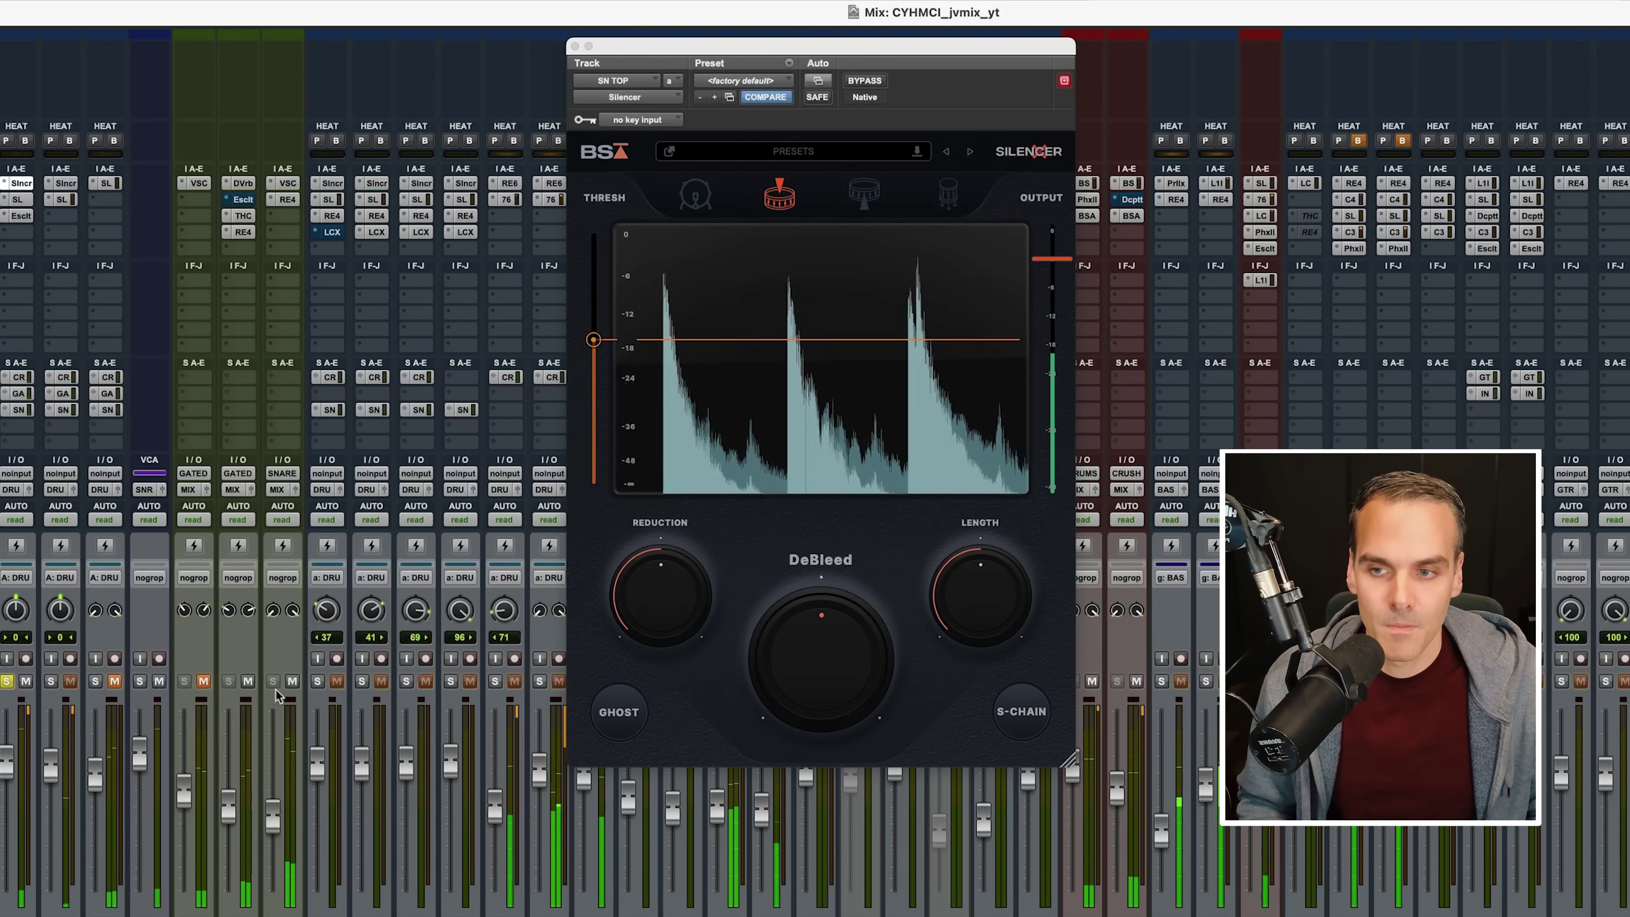
{"action": "mouse_move", "coordinate": [800, 662]}
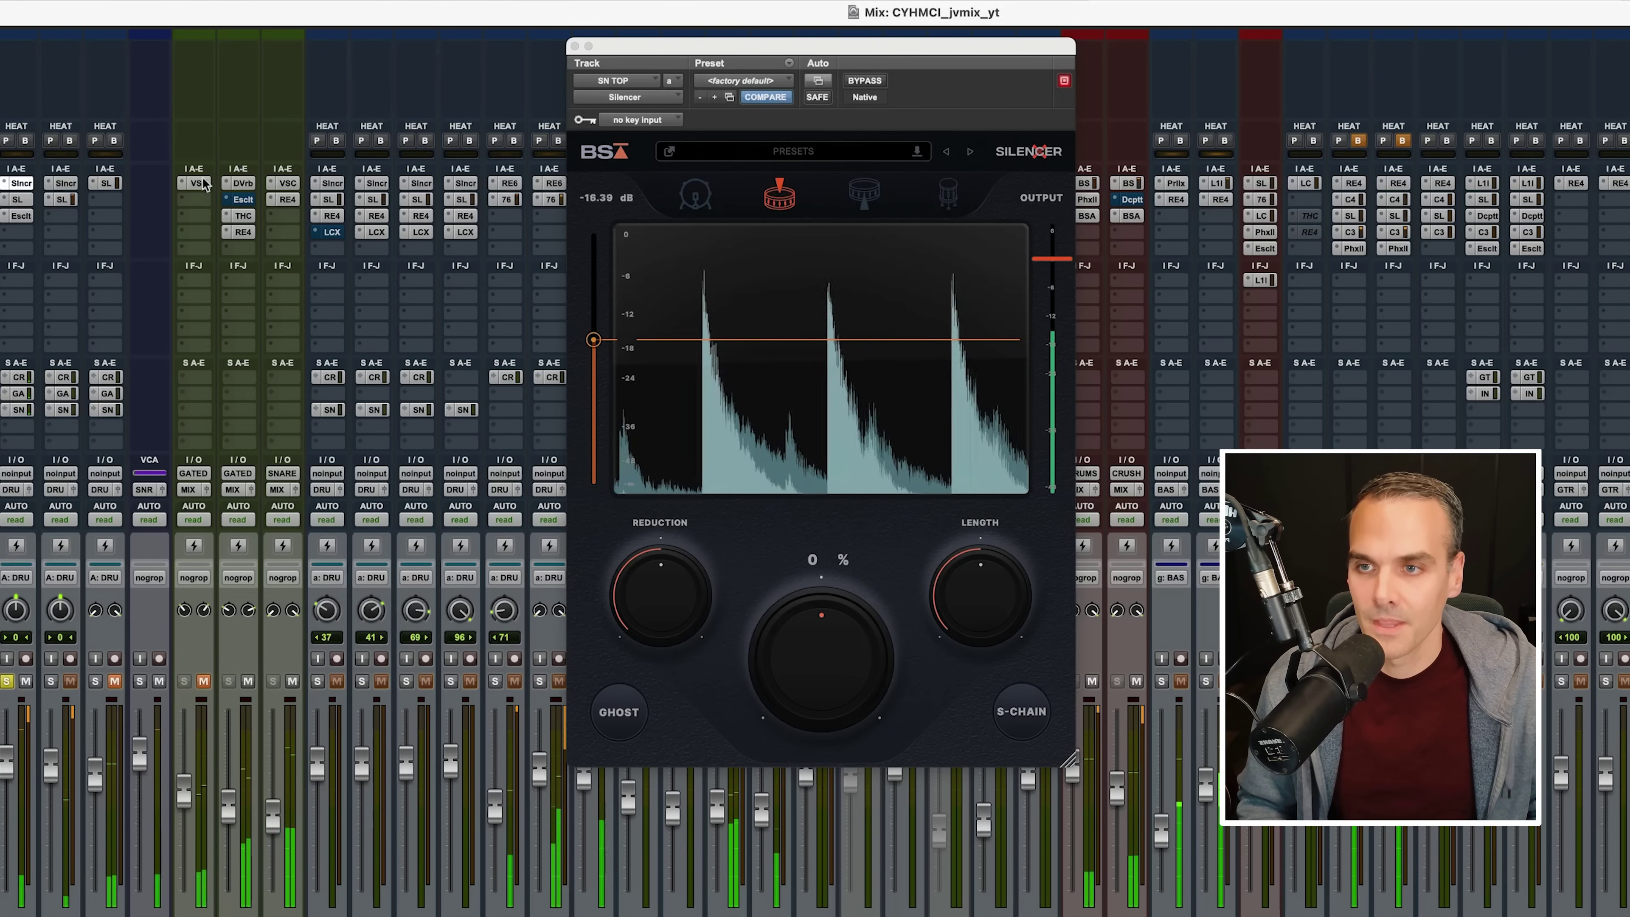
{"action": "left_click", "coordinate": [21, 186]}
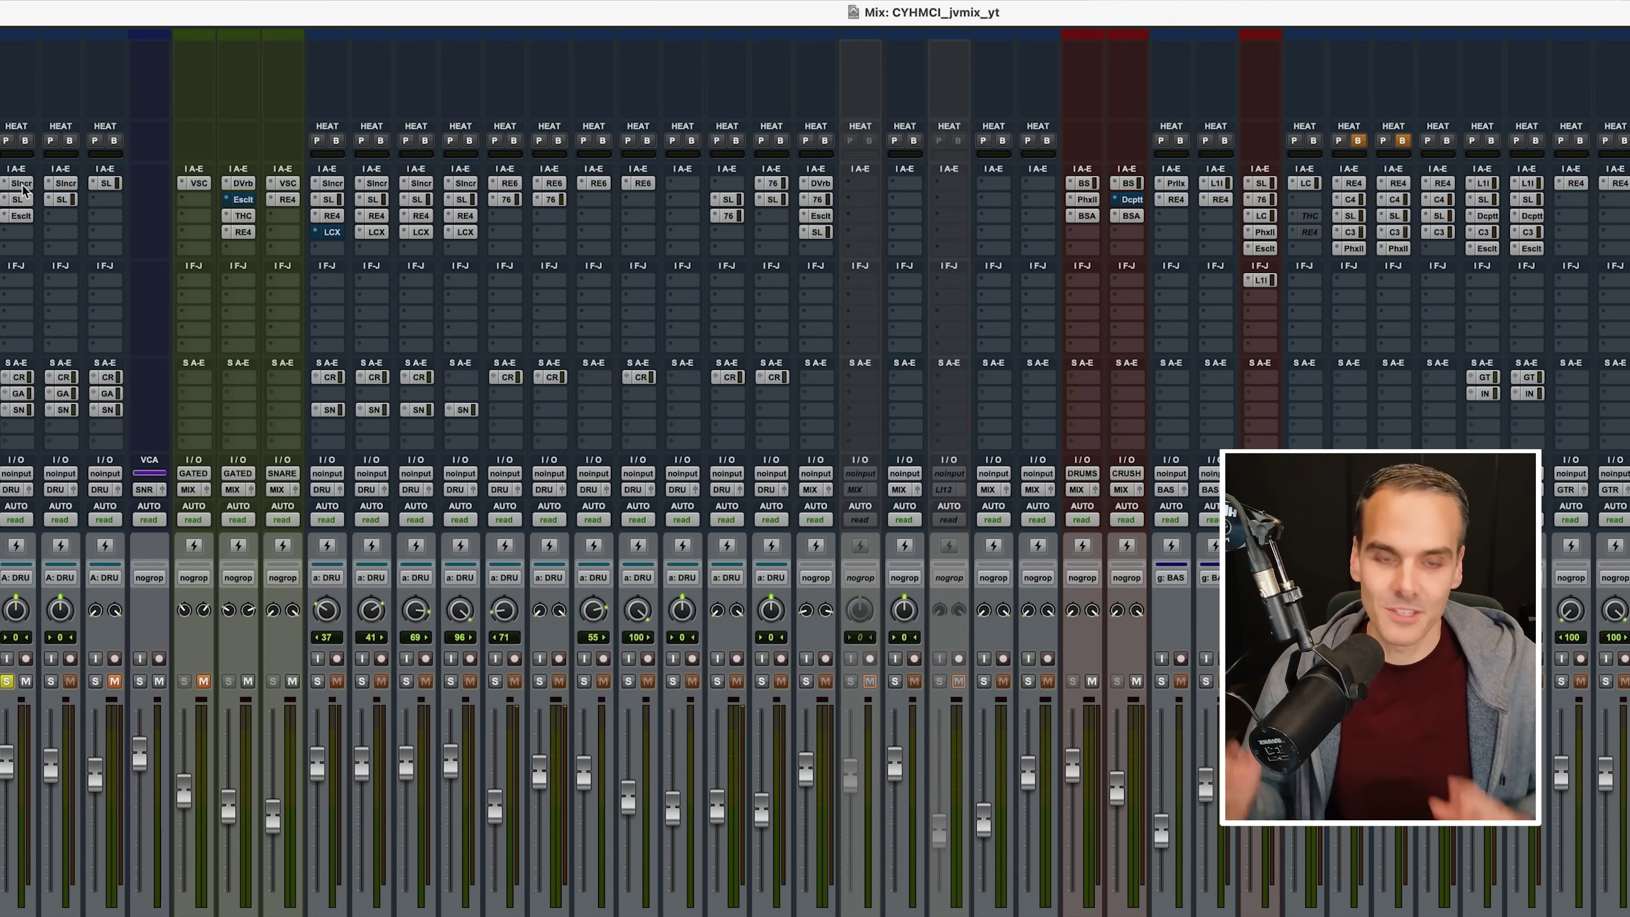